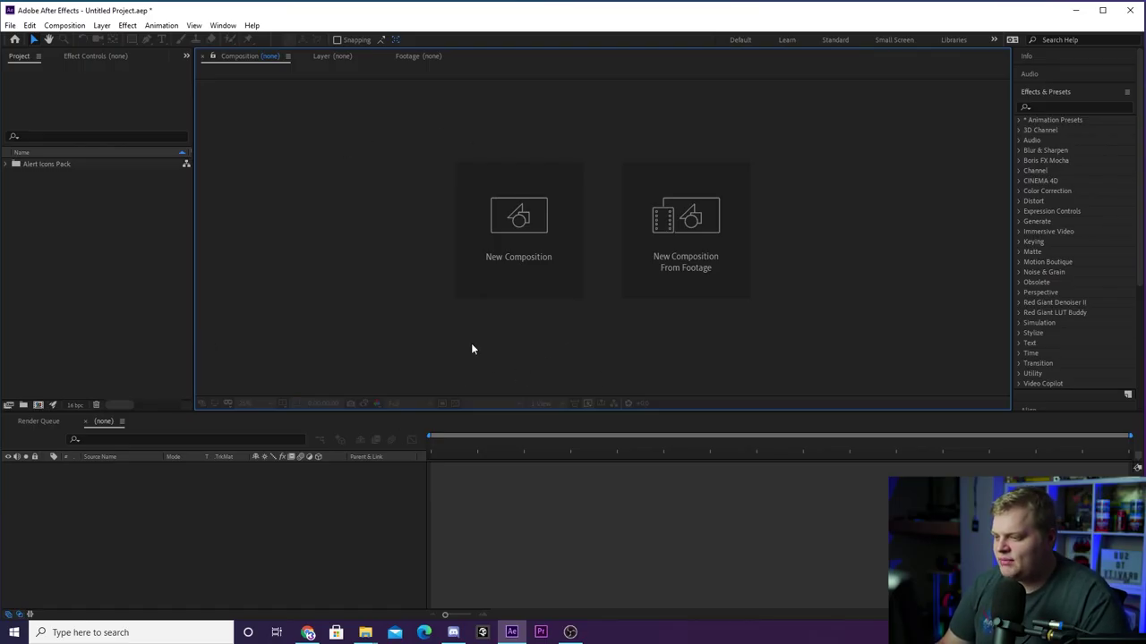
Create a new composition named Alerts
left_click(511, 241)
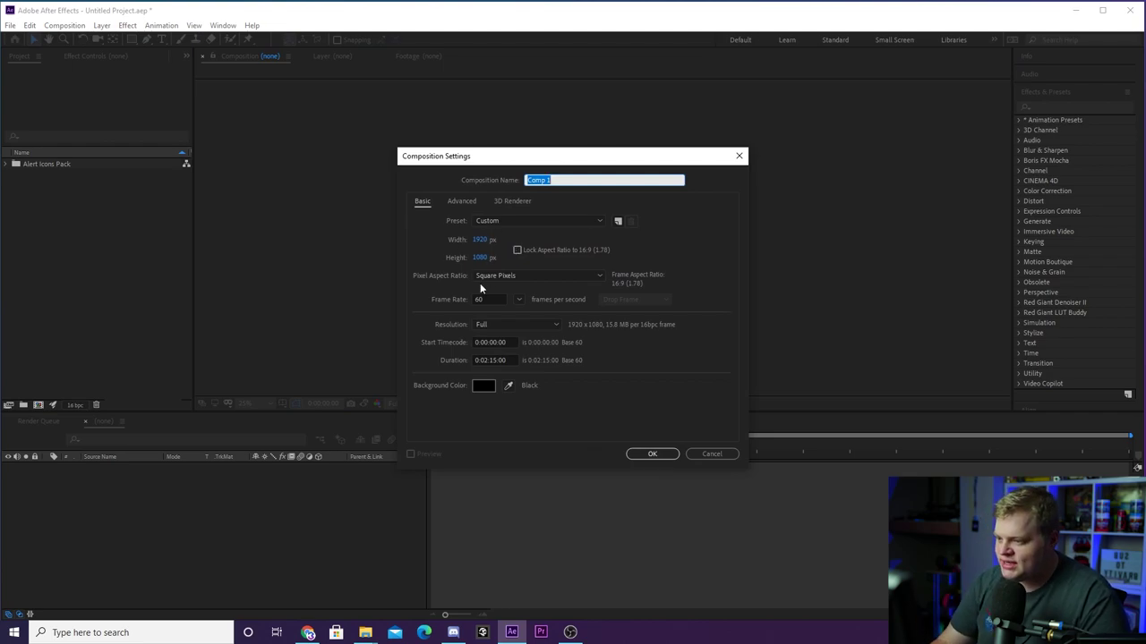
type("Alersts")
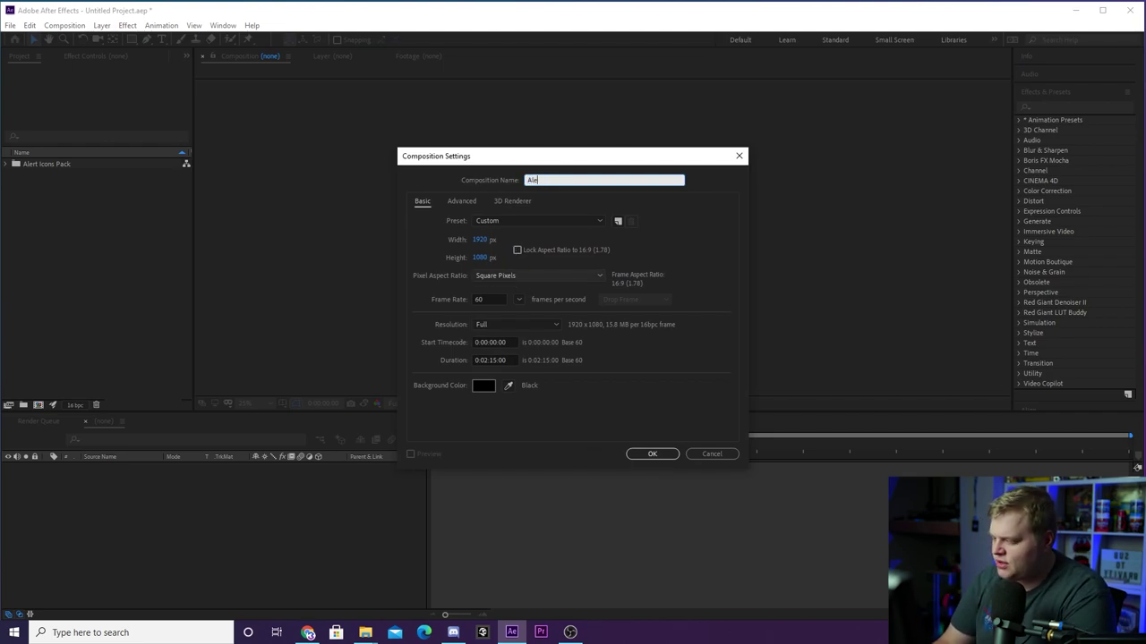
key("Return")
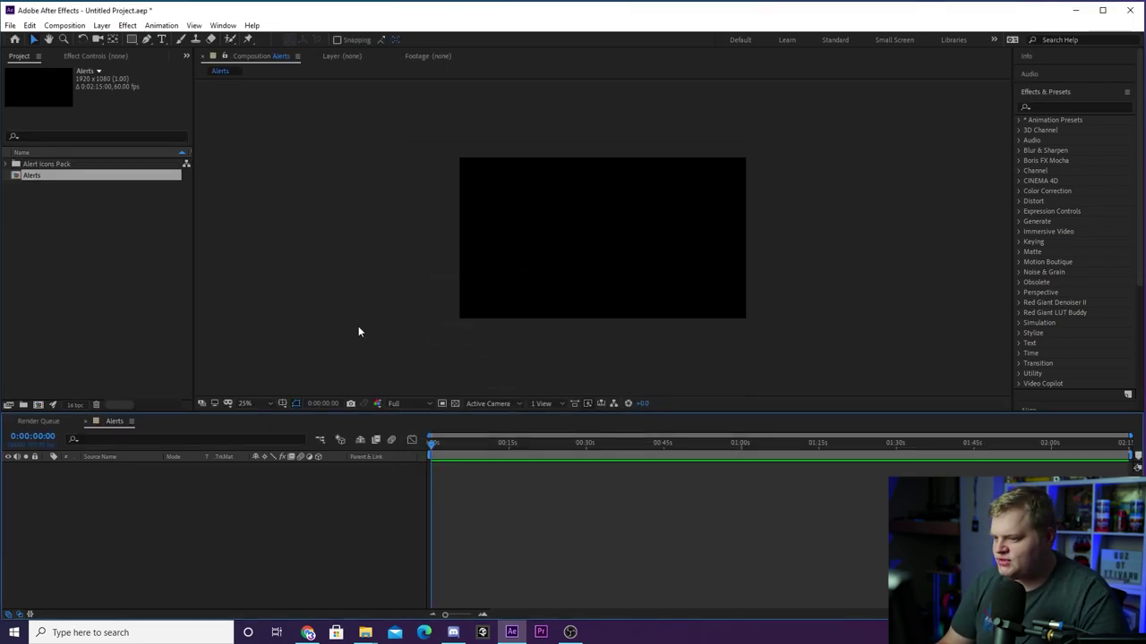
Turn on the transparency grid and set the viewer zoom to 50%
key("comma")
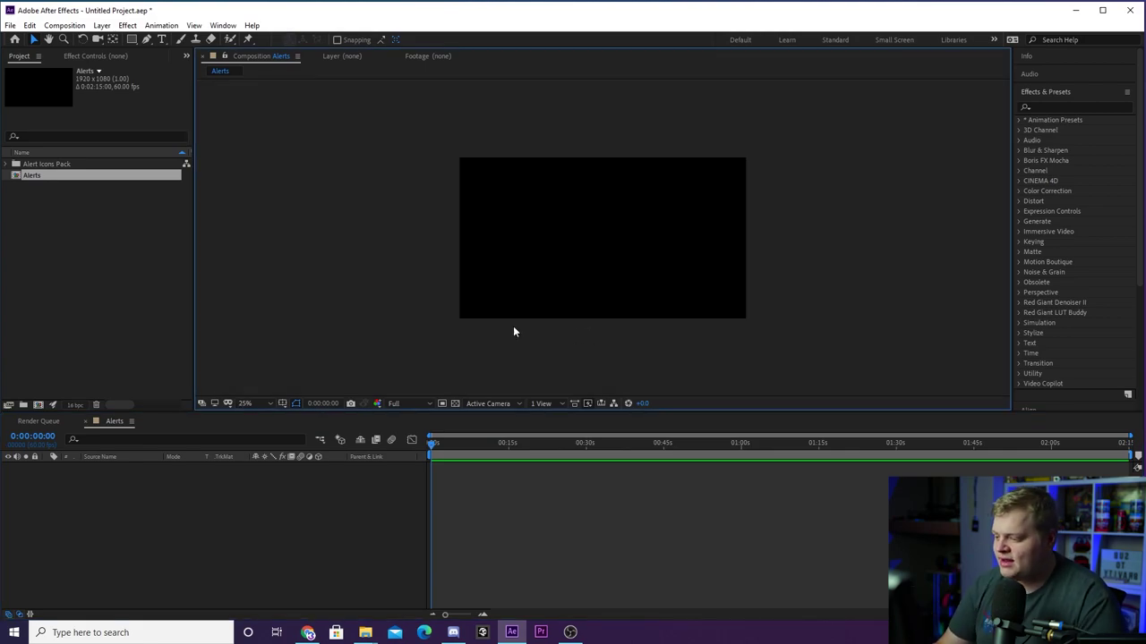
left_click(455, 403)
key("period")
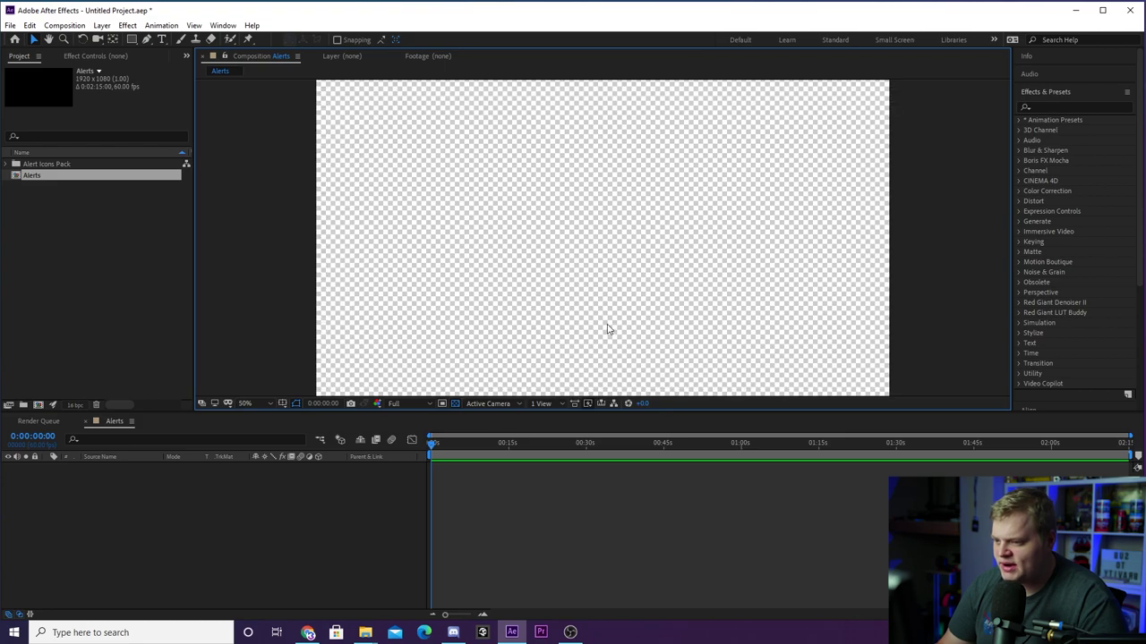
key("comma")
key("period")
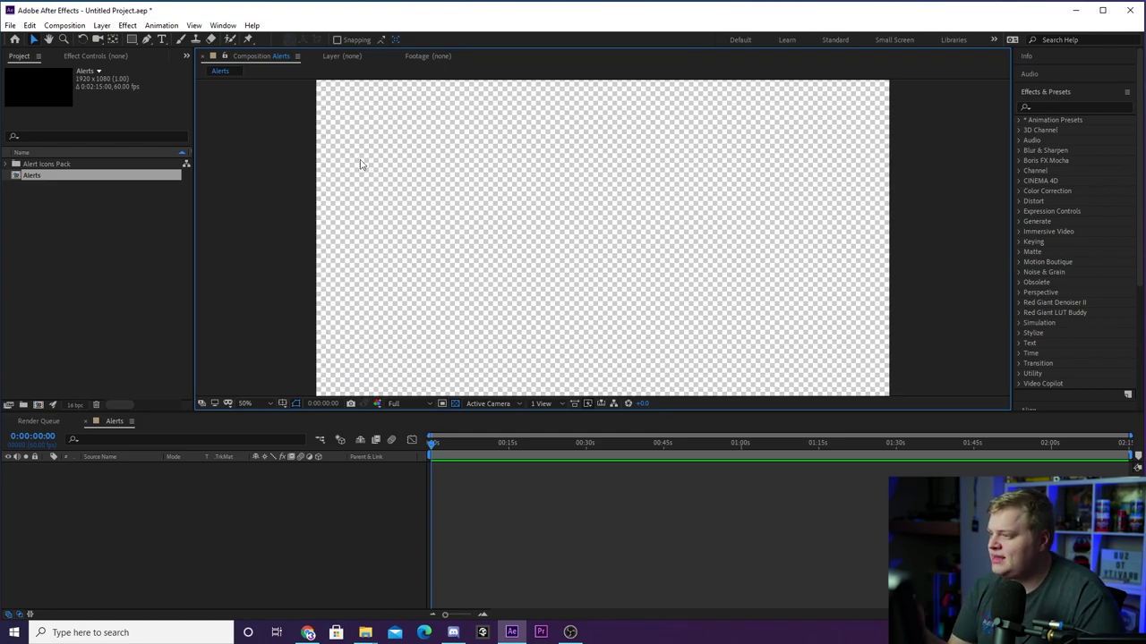
Draw a test white rectangle near the comp centre, then delete it
left_click(132, 40)
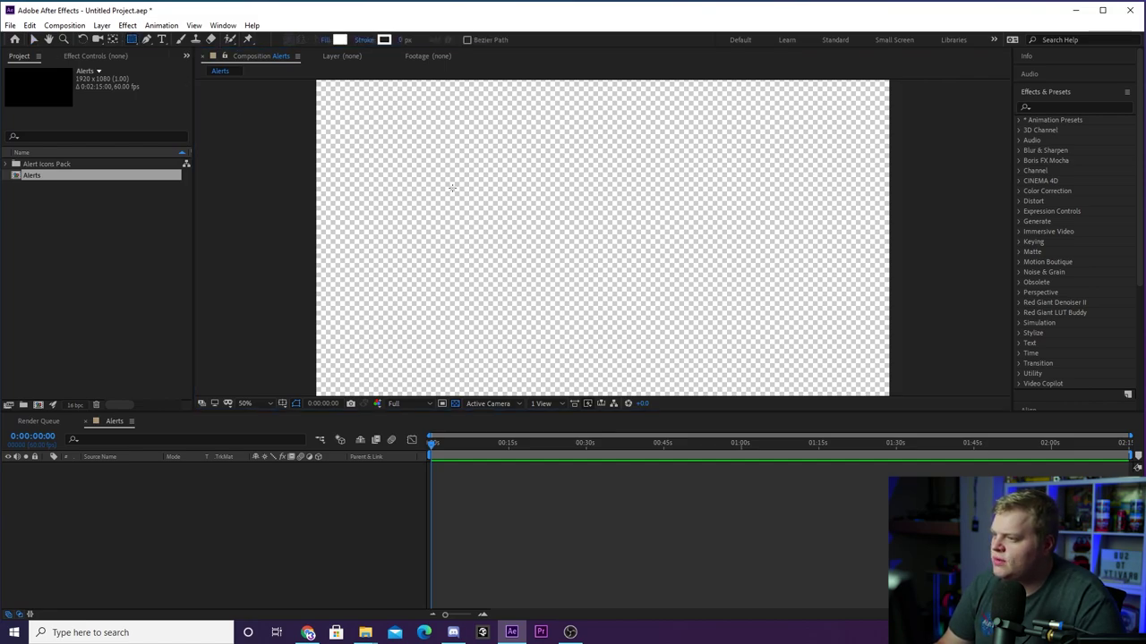
left_click_drag(454, 191, 741, 276)
key("Delete")
Add a new dark grey solid layer via Layer > New > Solid
left_click(84, 26)
mouse_move(101, 25)
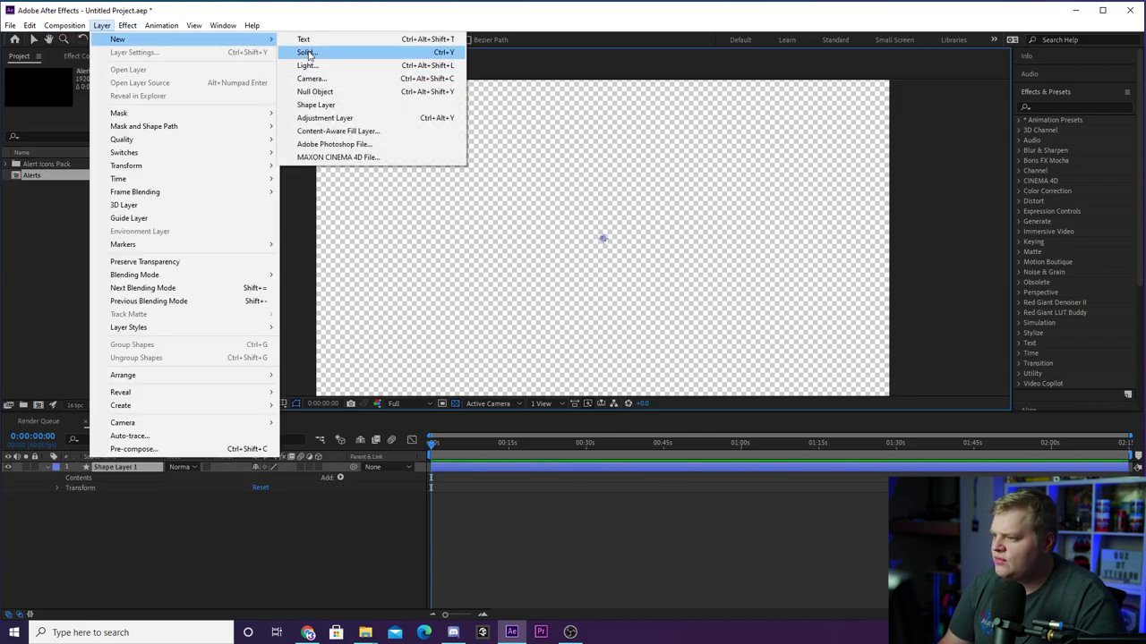
left_click(322, 52)
left_click(564, 389)
left_click_drag(537, 464, 492, 460)
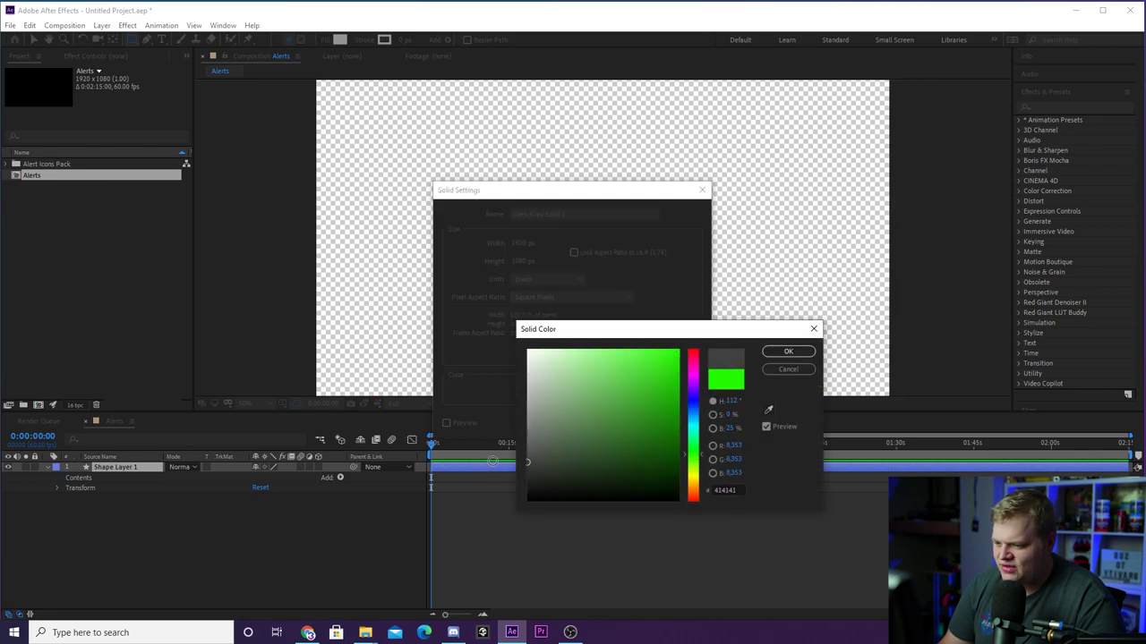
left_click(788, 351)
left_click(622, 425)
Draw a closed four-point trapezoid mask on the solid with a slanted left end
left_click(149, 40)
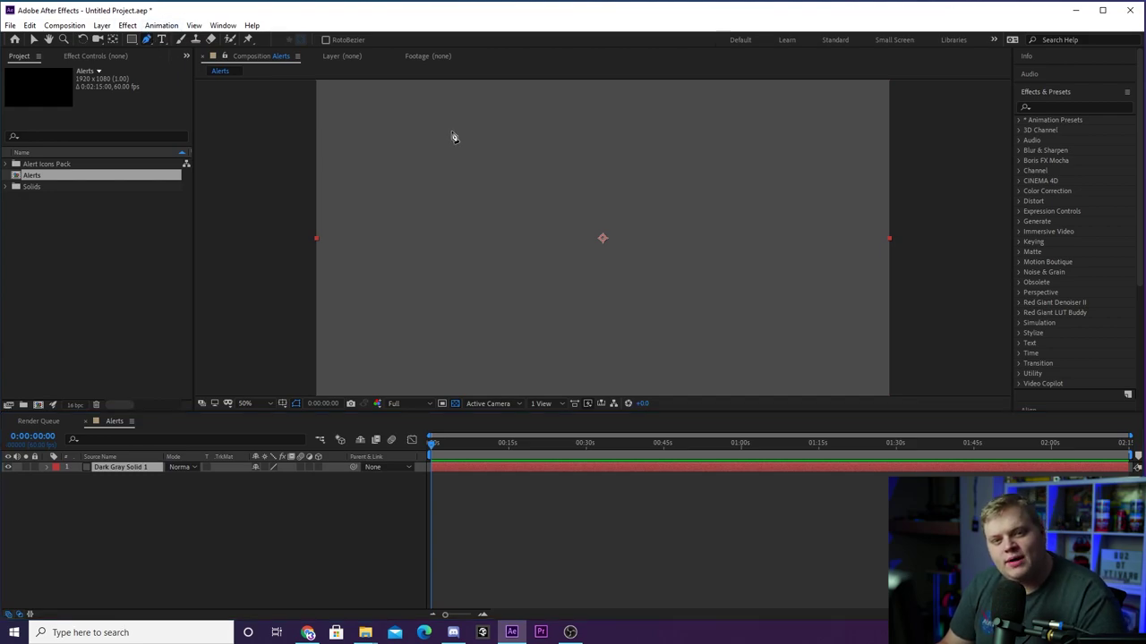
left_click(604, 210)
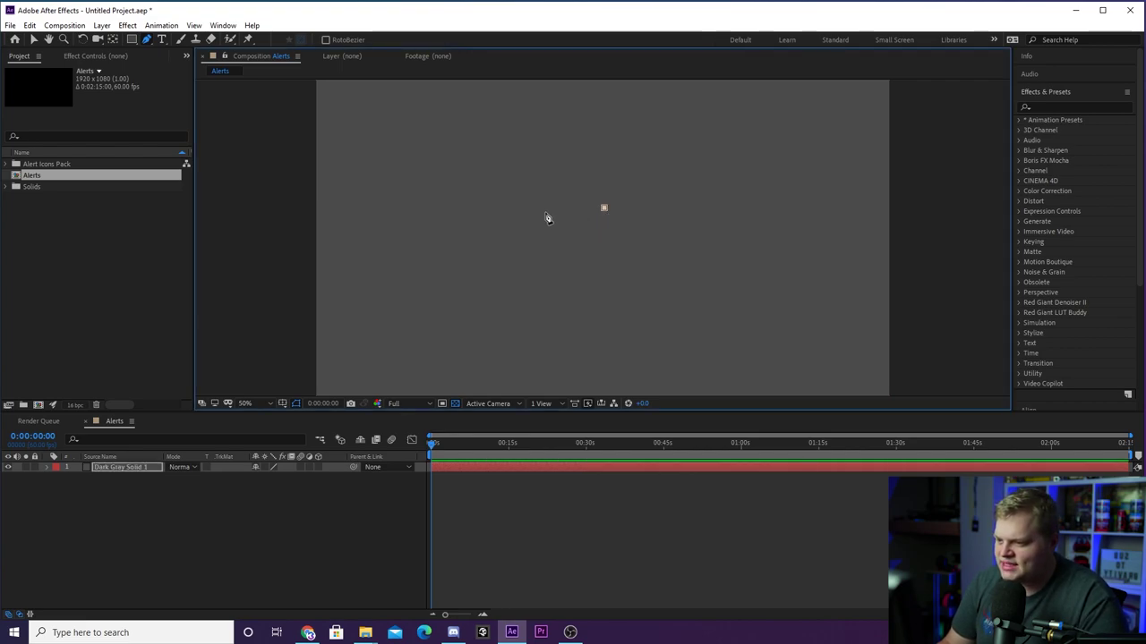
left_click(448, 209)
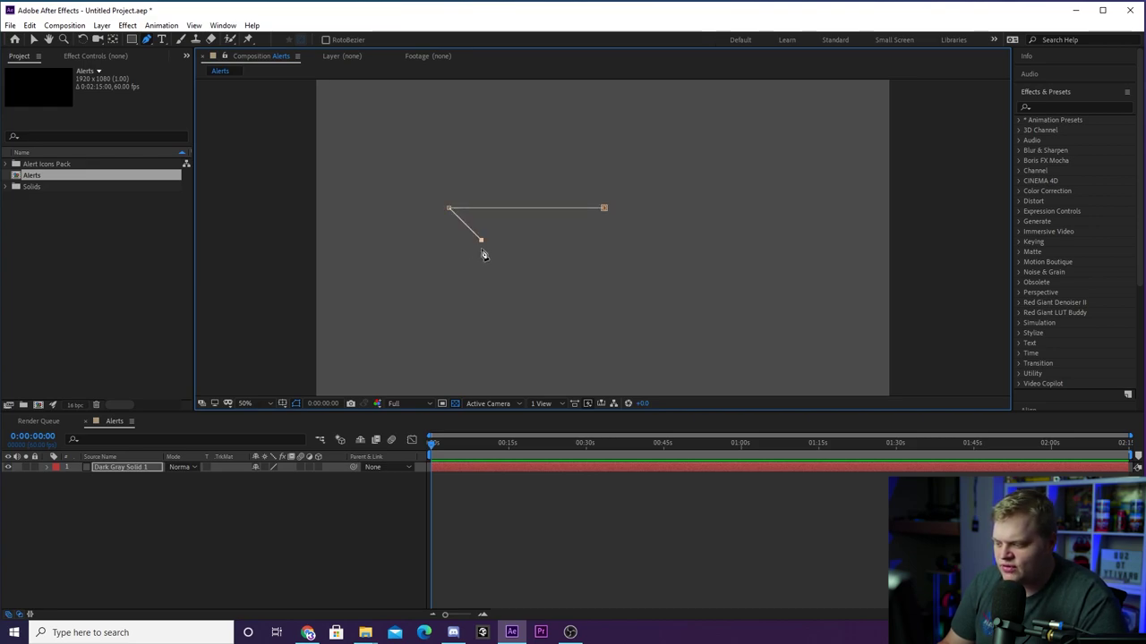
key("ctrl+z")
left_click(499, 259)
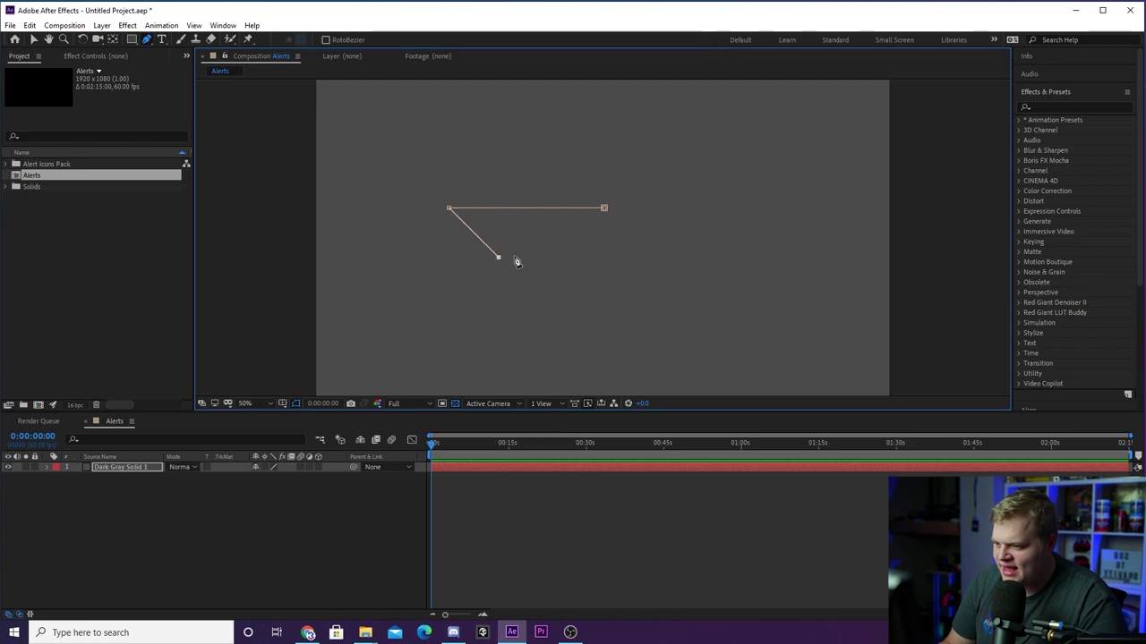
left_click(604, 258)
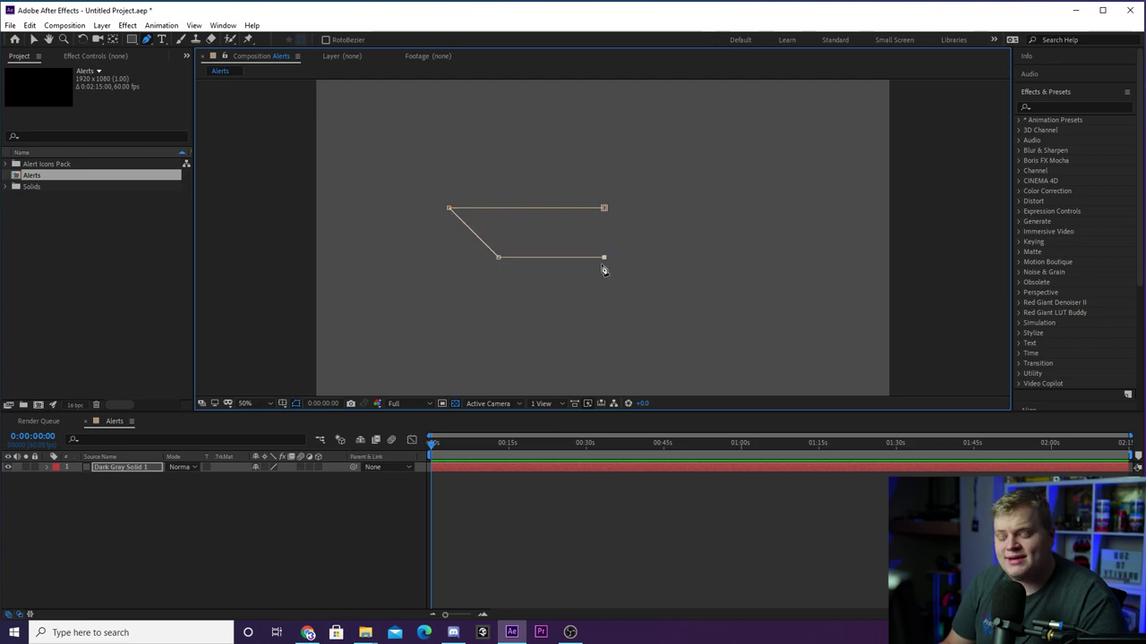
left_click(603, 209)
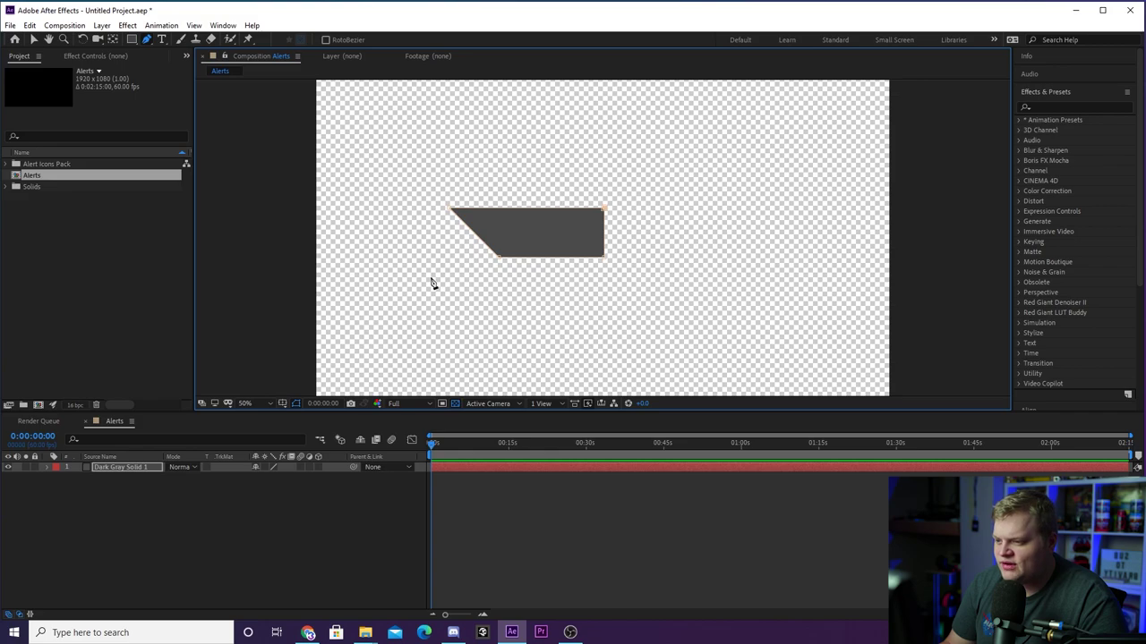
left_click(262, 498)
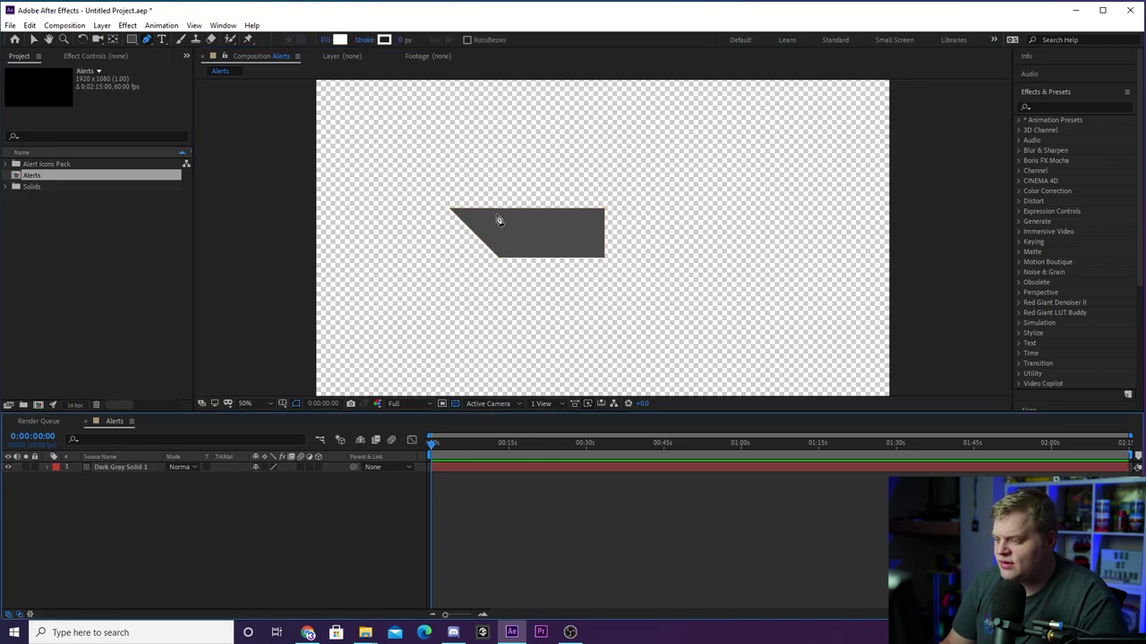
Duplicate the grey solid and apply the Flop effect to mirror the copy horizontally
key("v")
left_click(582, 226)
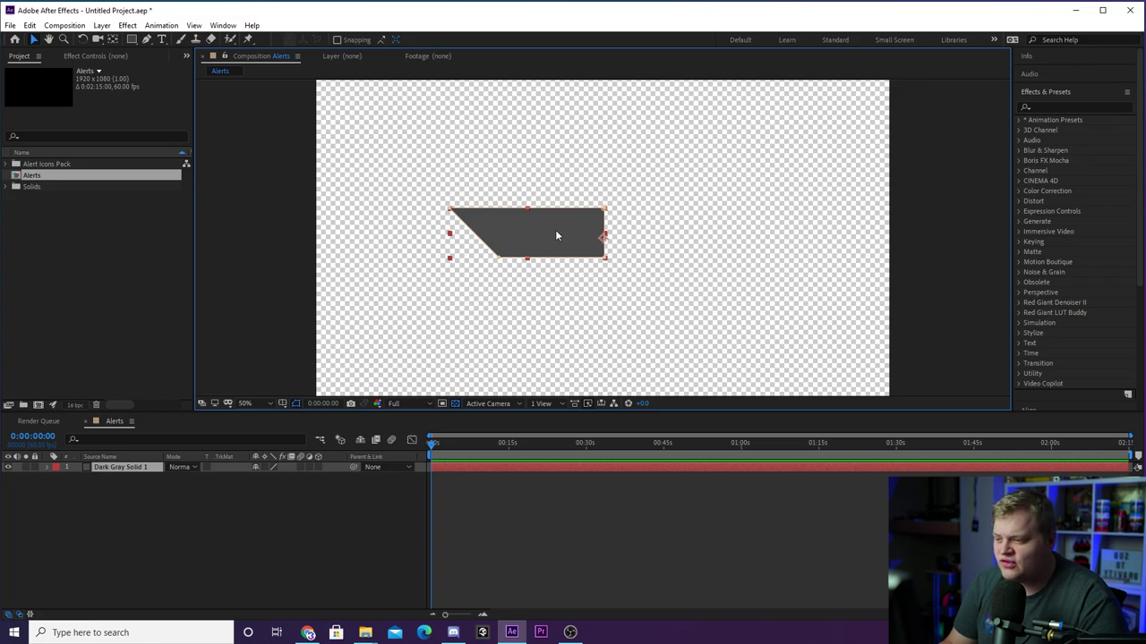
key("ctrl+d")
left_click(1043, 107)
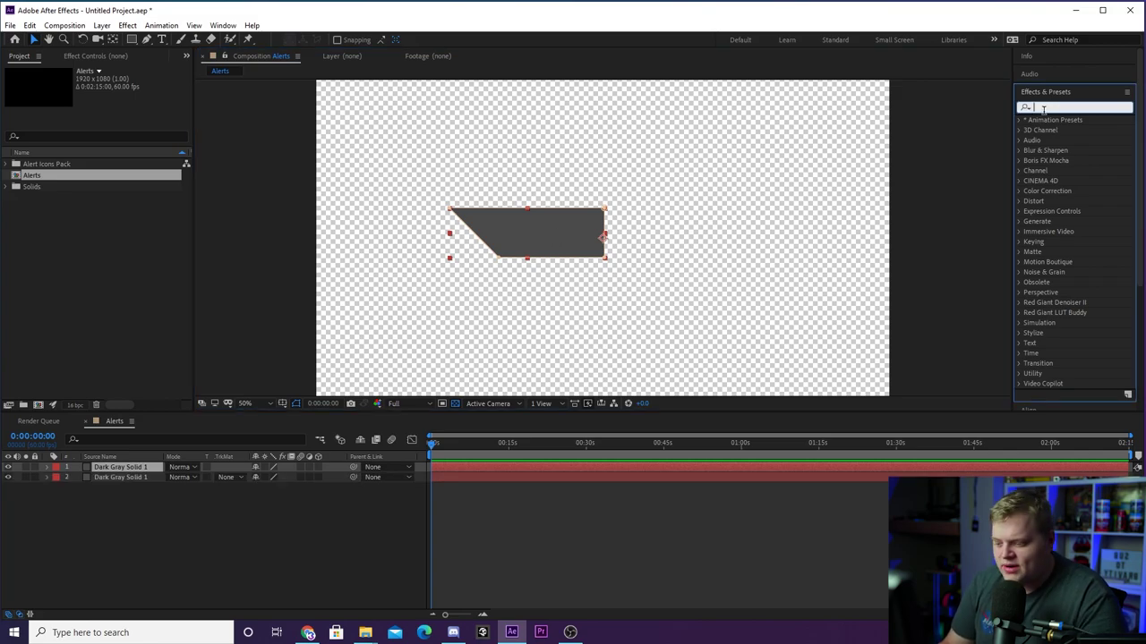
type("flop")
left_click_drag(1060, 150, 546, 233)
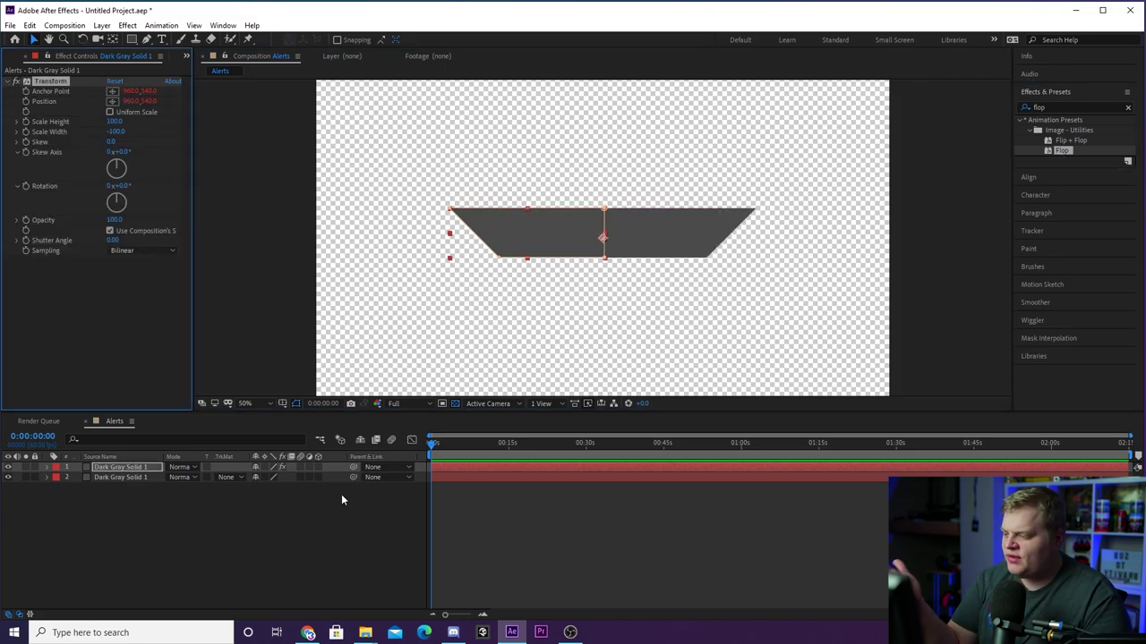
left_click(298, 519)
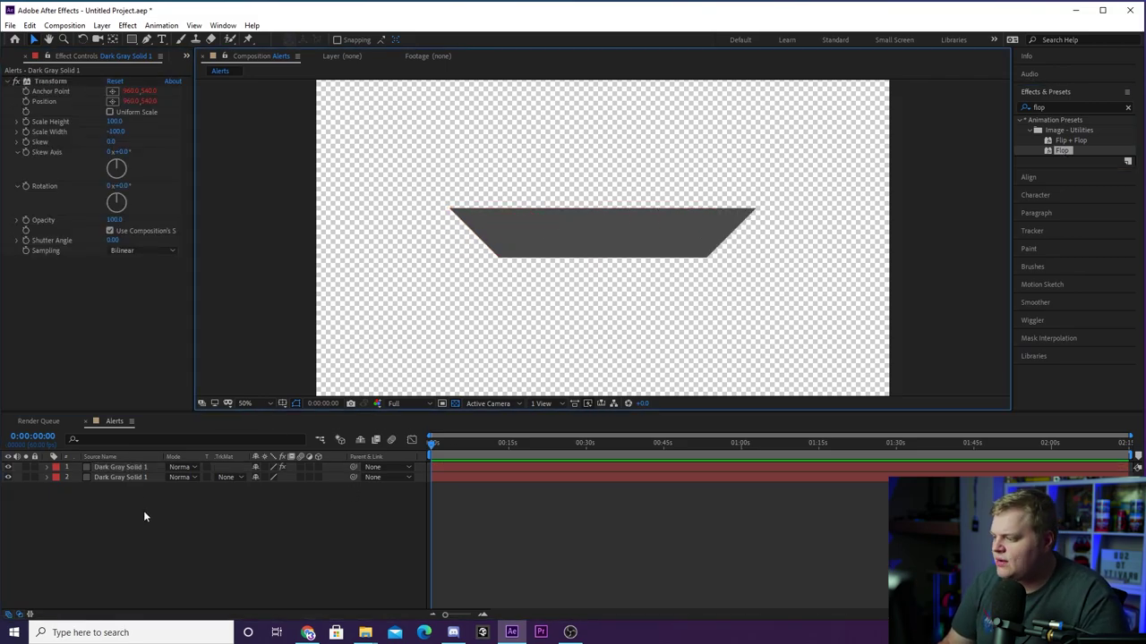
Pre-compose both solid layers into a composition named Alert Box
right_click(132, 467)
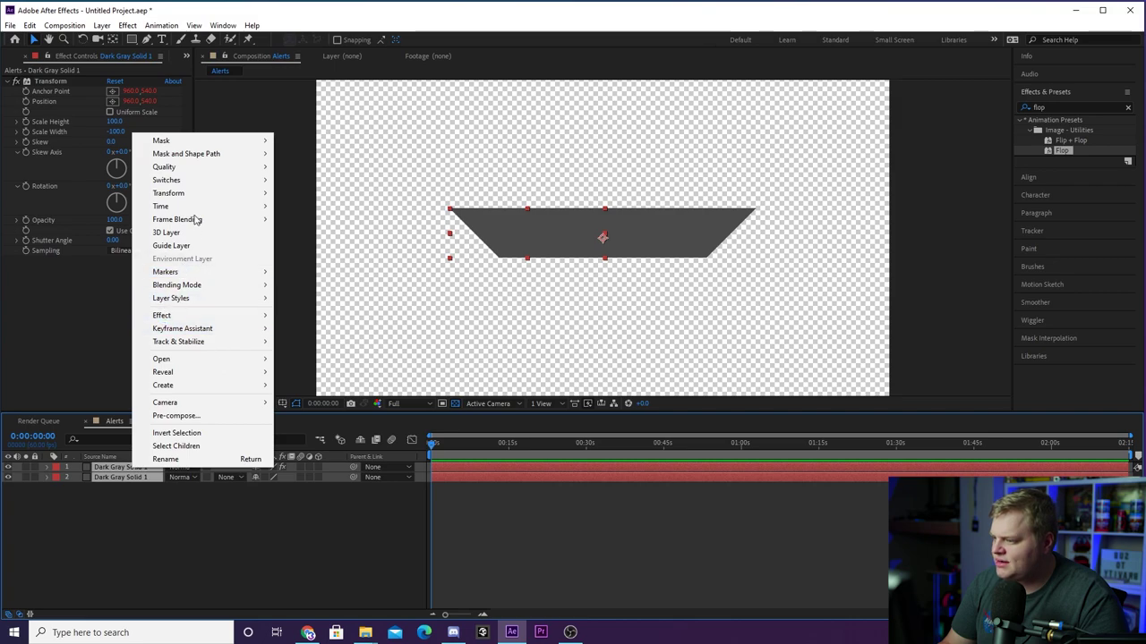
left_click(175, 415)
type("Ale")
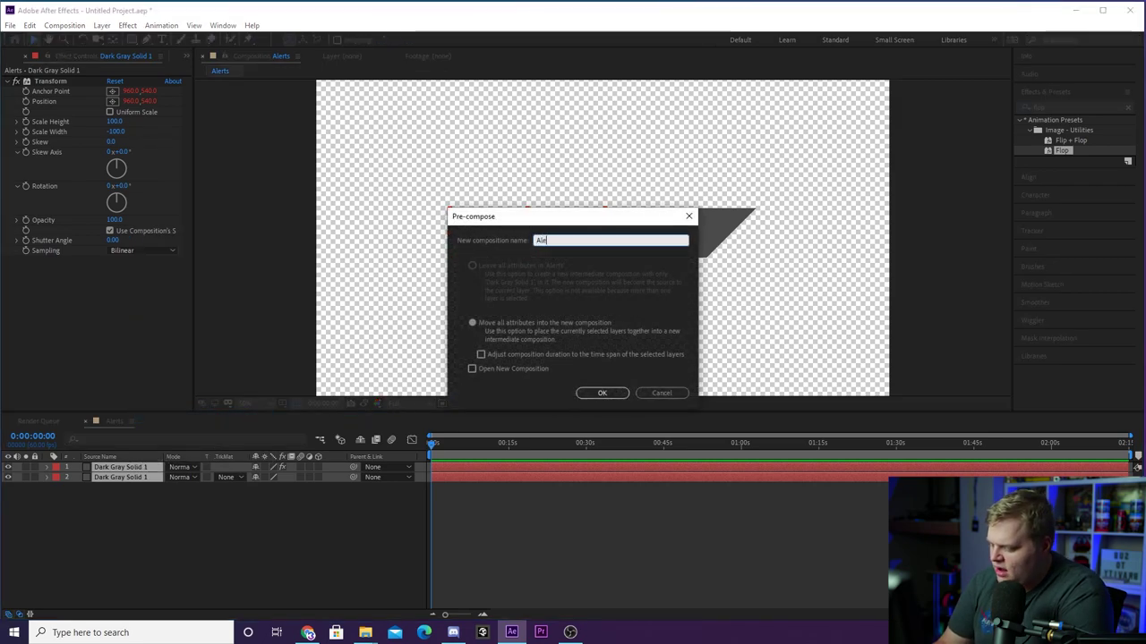
type("rt Box")
key("Return")
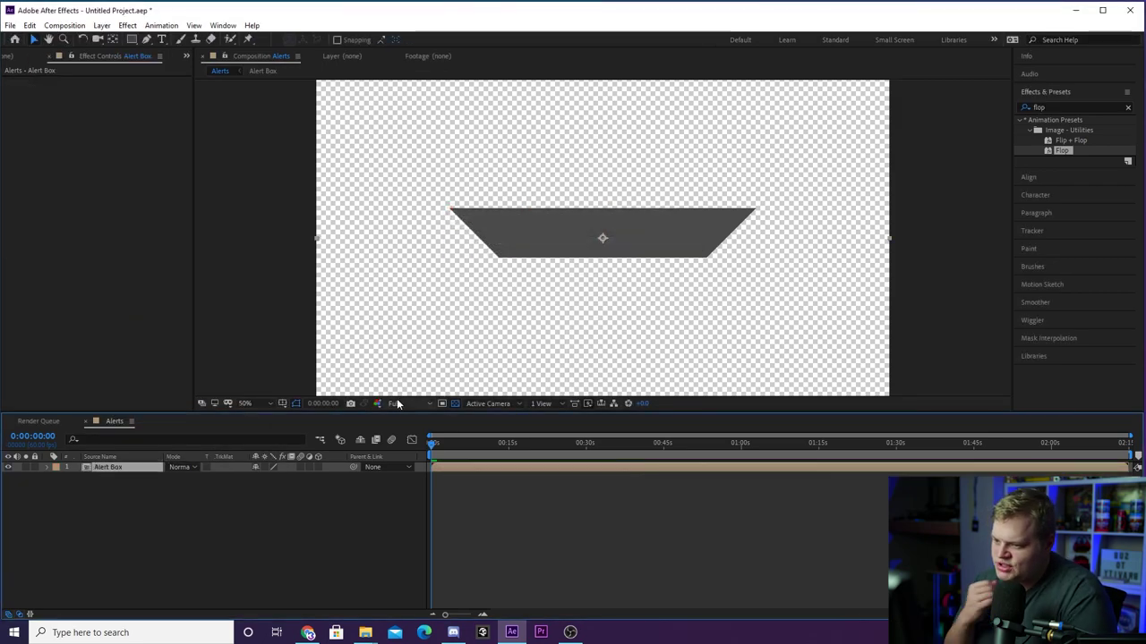
Duplicate the Alert Box layer and select the top copy
mouse_move(668, 206)
left_mouse_down()
mouse_move(742, 241)
mouse_move(678, 193)
left_mouse_up()
key("ctrl+z")
left_click(255, 503)
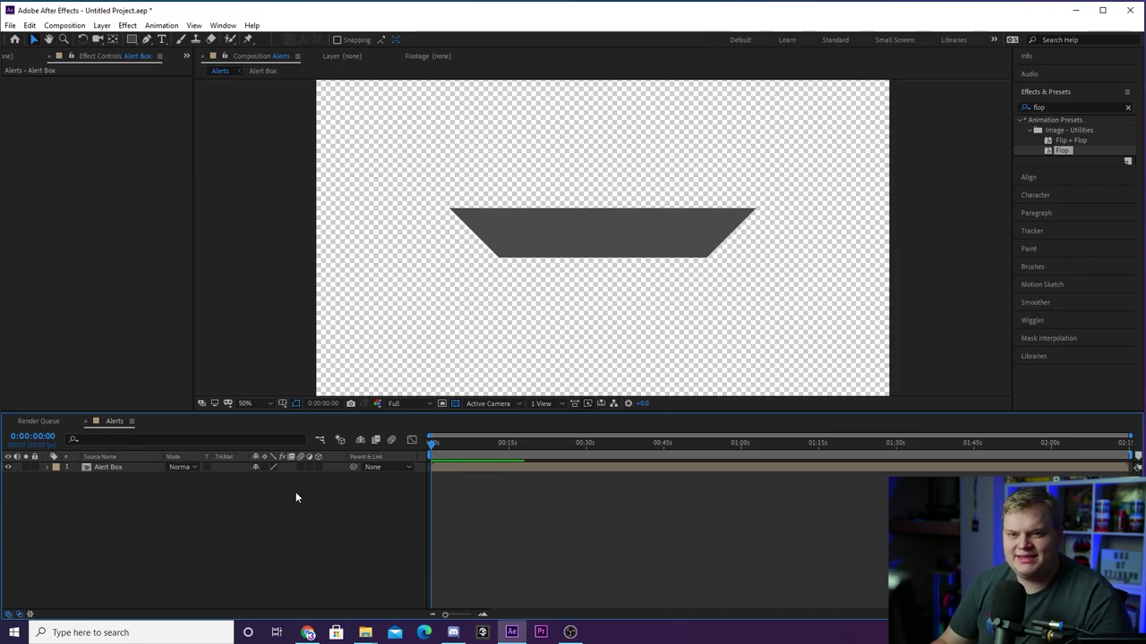
left_click(124, 468)
key("ctrl+d")
left_click(145, 509)
left_click(132, 471)
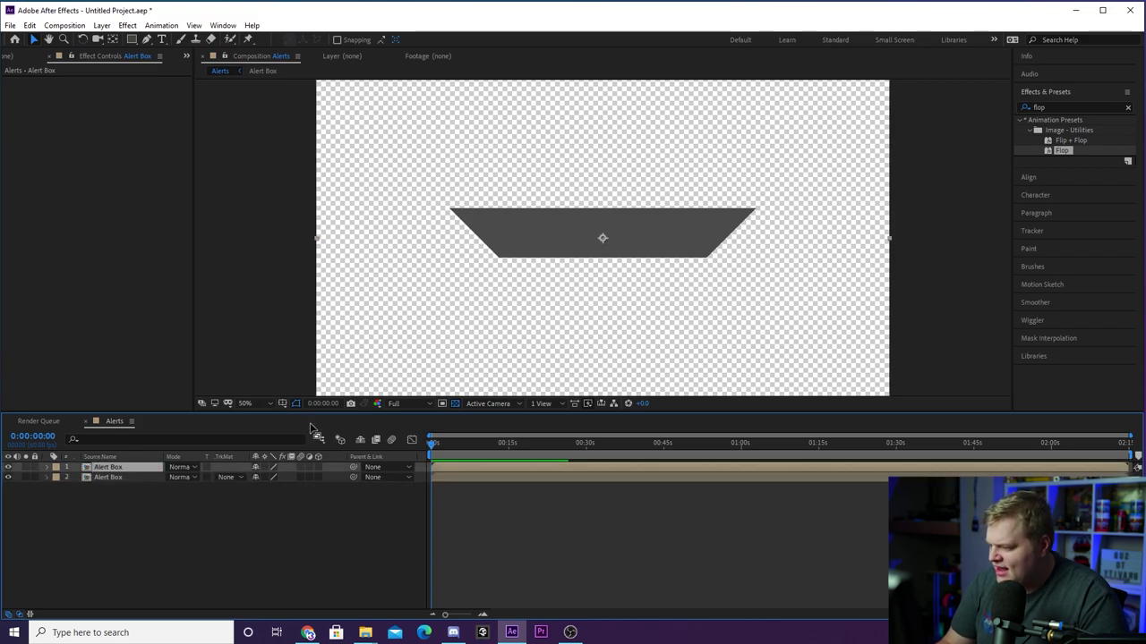
Apply a Fill effect in dark red AF1717 to the top Alert Box copy
double_click(1065, 106)
type("fill")
left_click_drag(1061, 181, 598, 237)
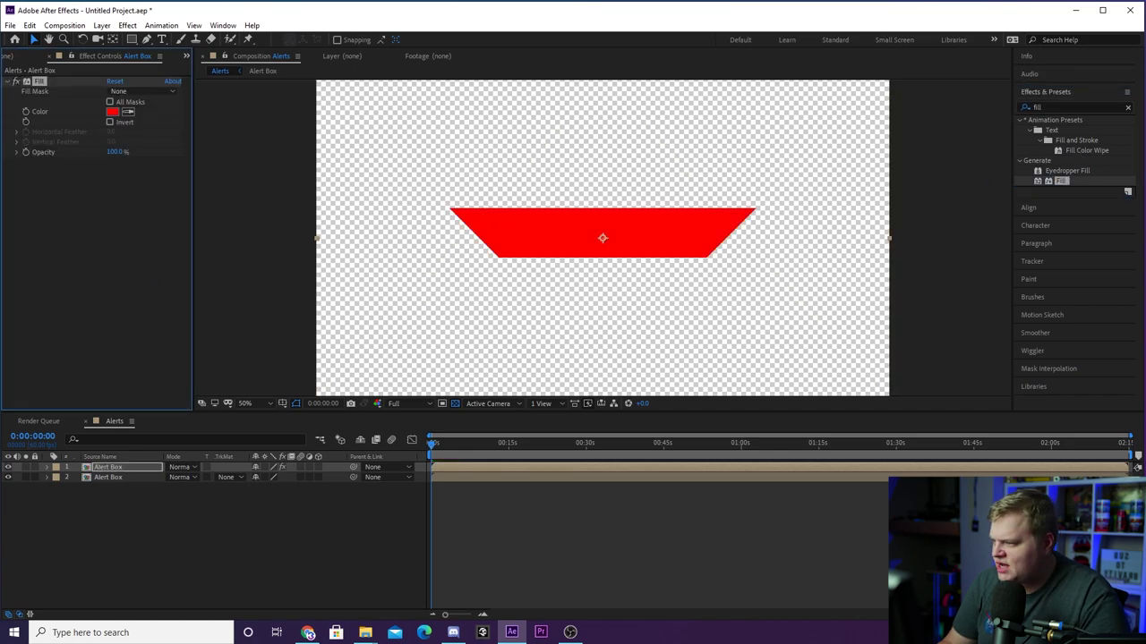
left_click(112, 112)
left_click_drag(649, 382, 655, 390)
left_click(801, 352)
Move the red copy below the grey banner and expand its Transform properties
left_click_drag(120, 467, 123, 489)
left_click(47, 477)
left_click(57, 498)
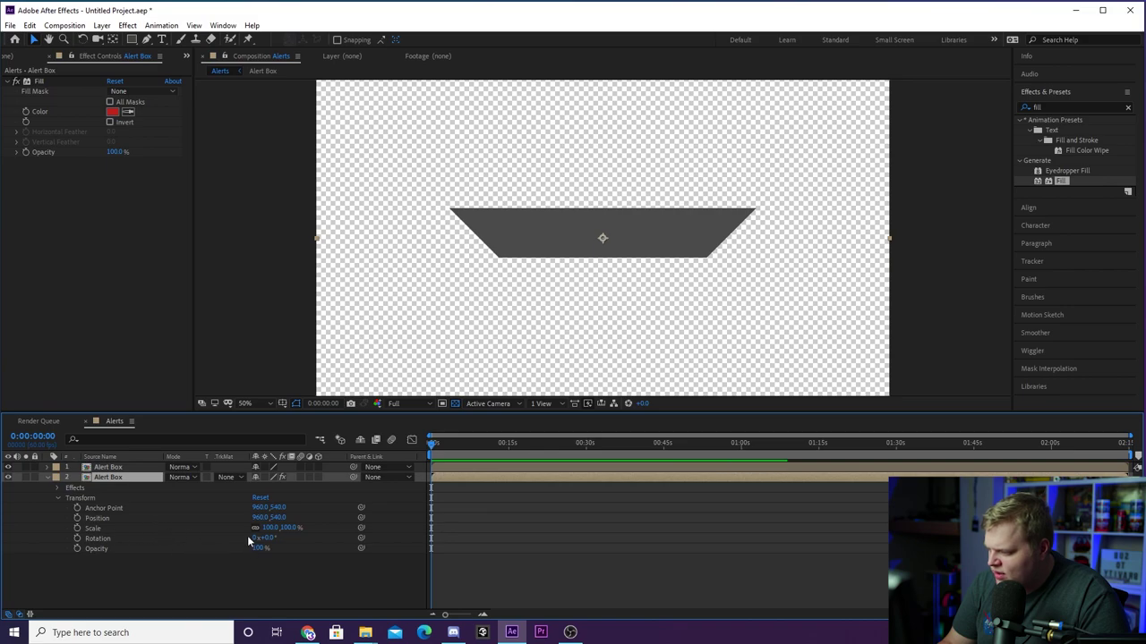
Scale the red copy wider and shorter so red edges appear around the banner
left_click_drag(269, 529, 276, 529)
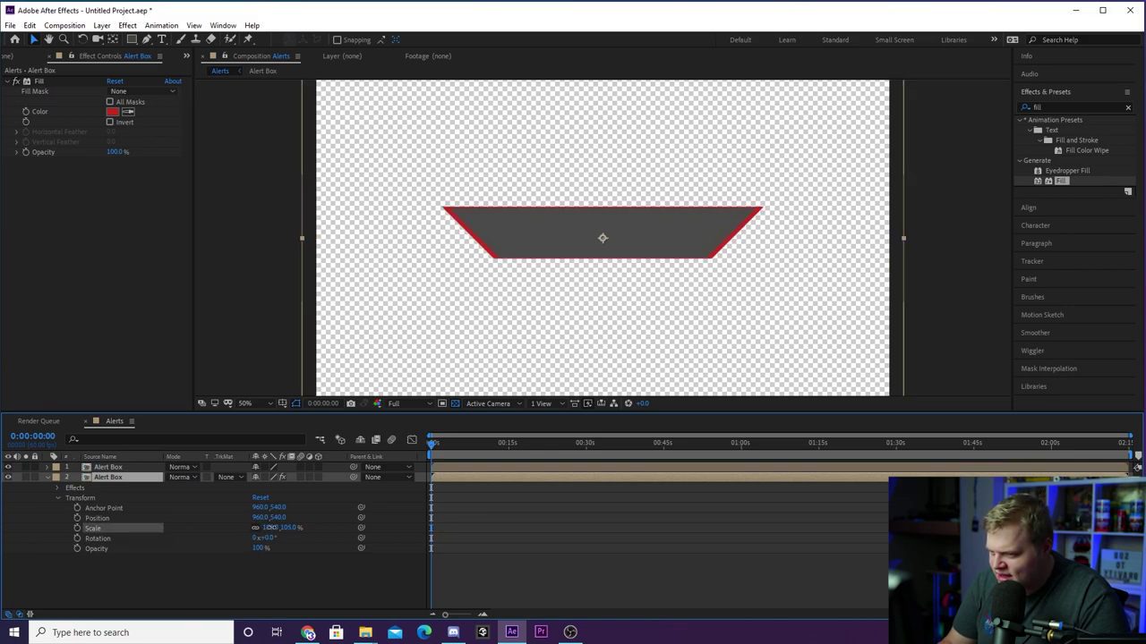
left_click(502, 298)
key("slash")
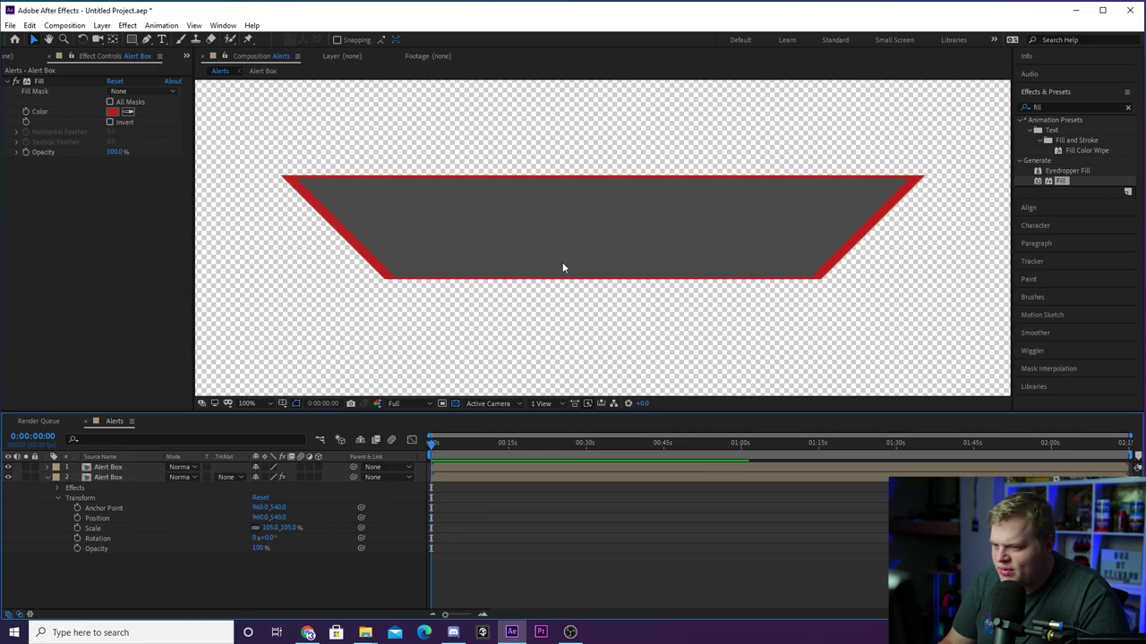
left_click(104, 478)
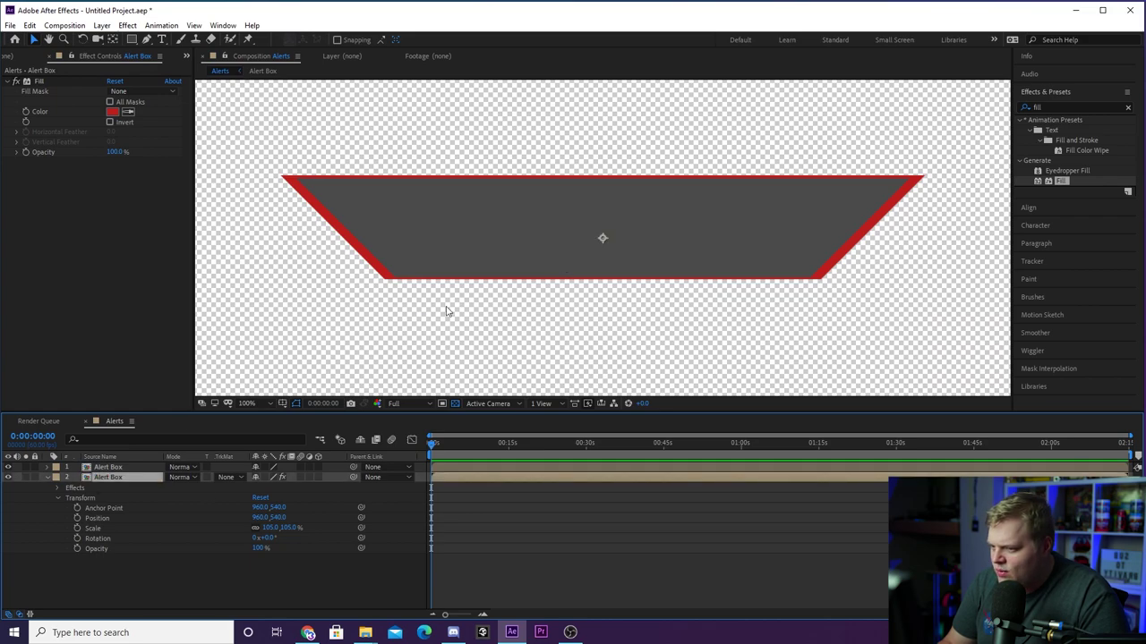
key("comma")
key("comma")
left_click_drag(605, 155, 605, 161)
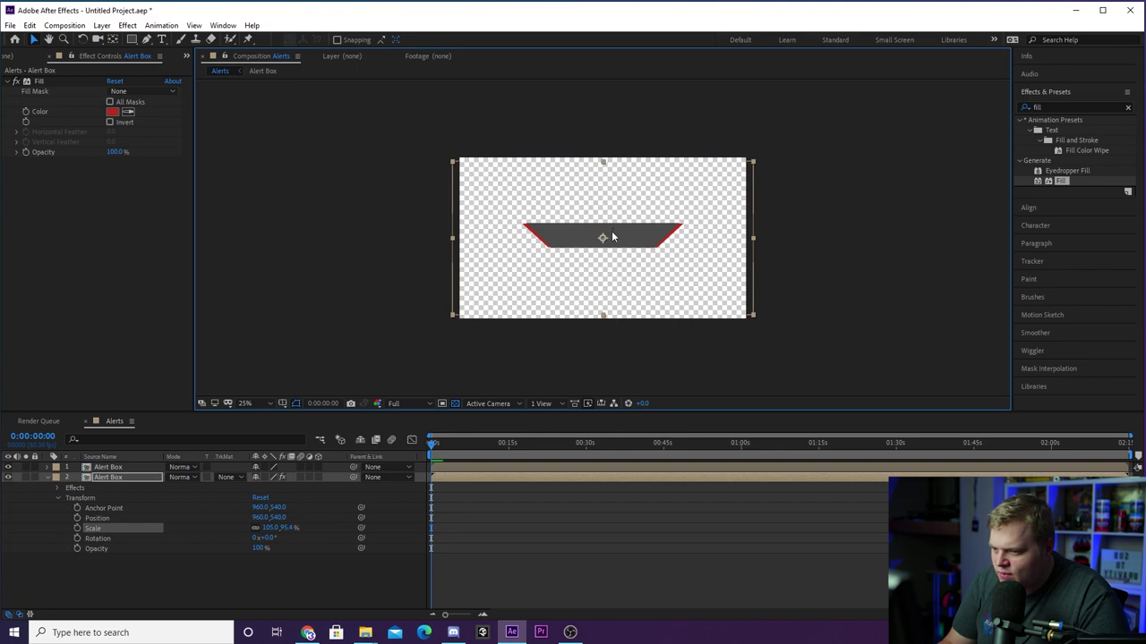
key("period")
key("period")
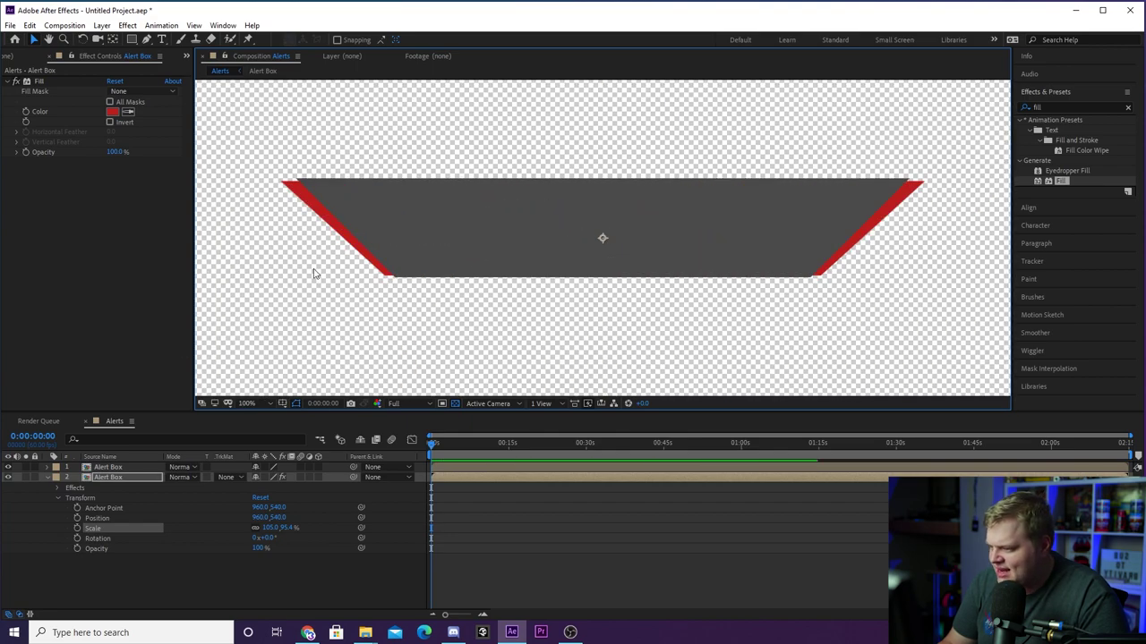
key("comma")
key("comma")
left_click_drag(749, 238, 748, 239)
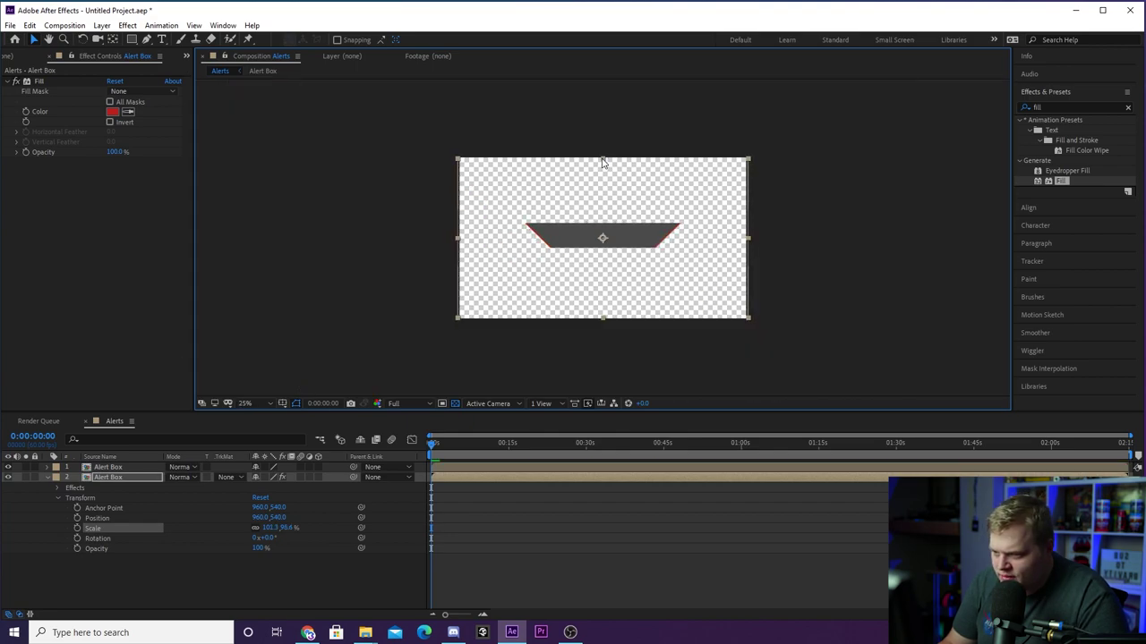
left_click_drag(603, 162, 606, 166)
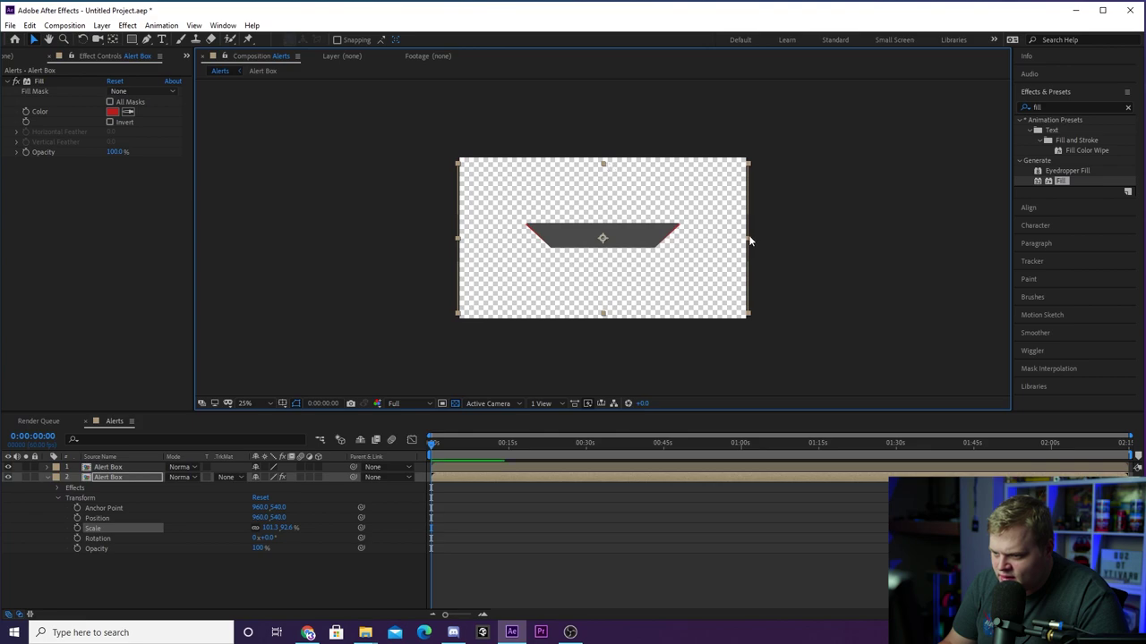
left_click_drag(750, 240, 749, 234)
key("slash")
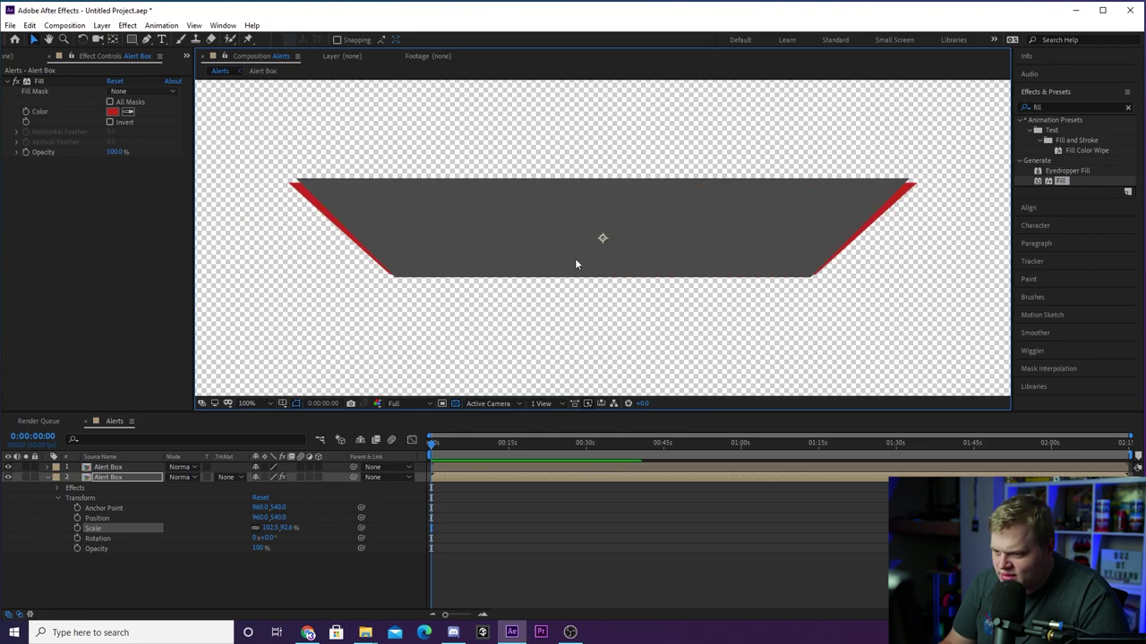
left_click(587, 337)
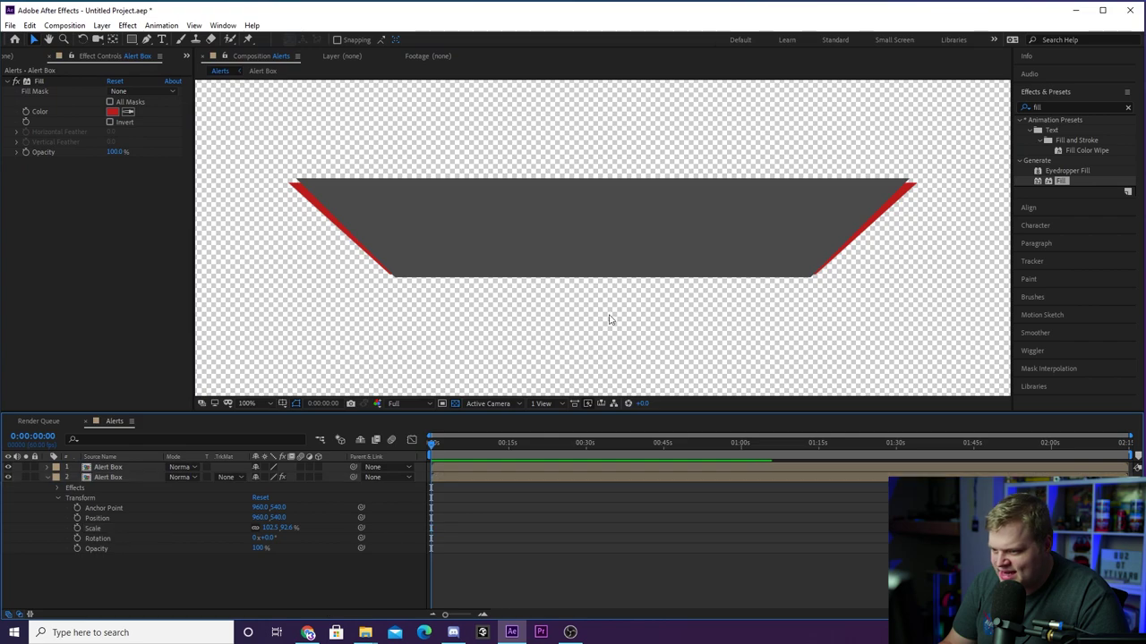
key("comma")
key("slash")
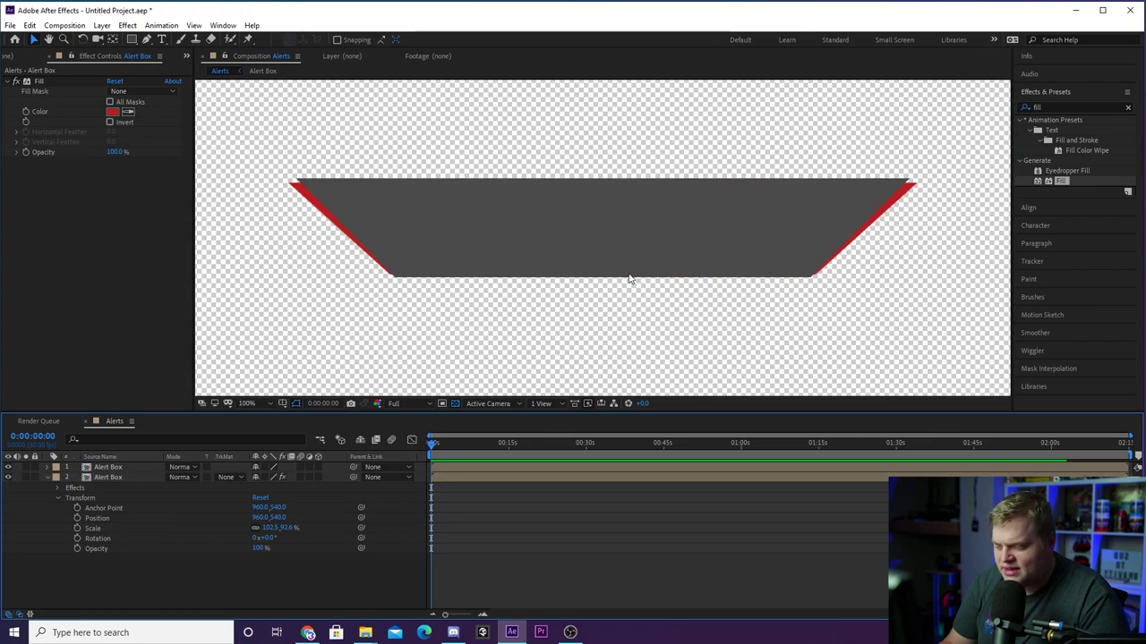
key("comma")
Fine-tune the red copy's width and height to about 103.3, 83.0% scale
left_click(439, 253)
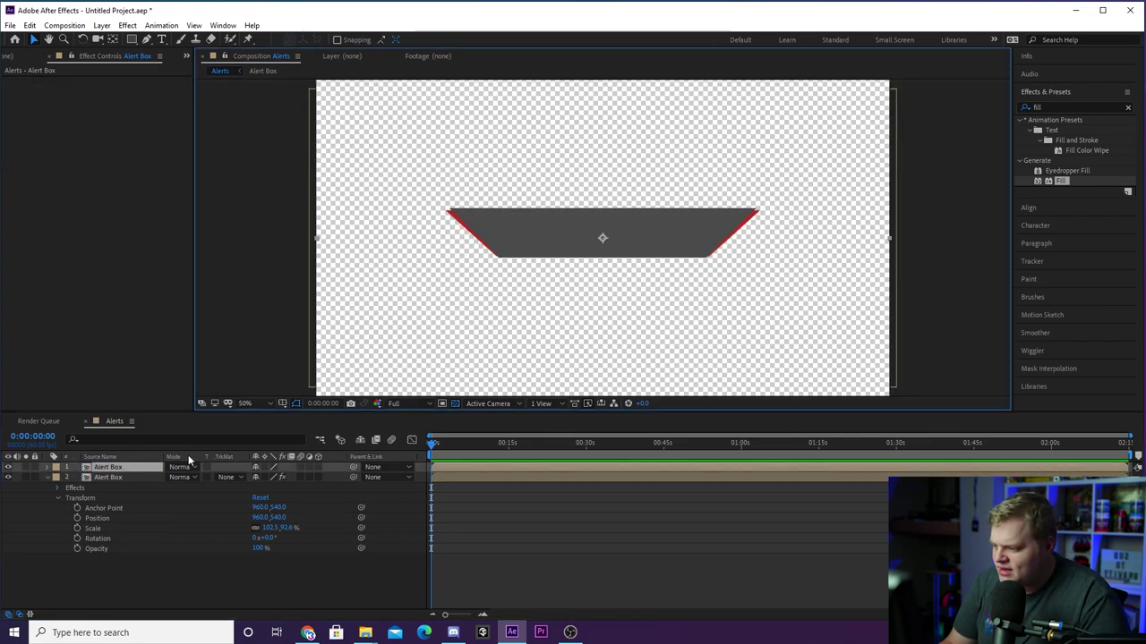
left_click(317, 289)
left_click_drag(308, 240, 299, 240)
left_click_drag(603, 91, 603, 105)
left_click_drag(301, 241, 305, 242)
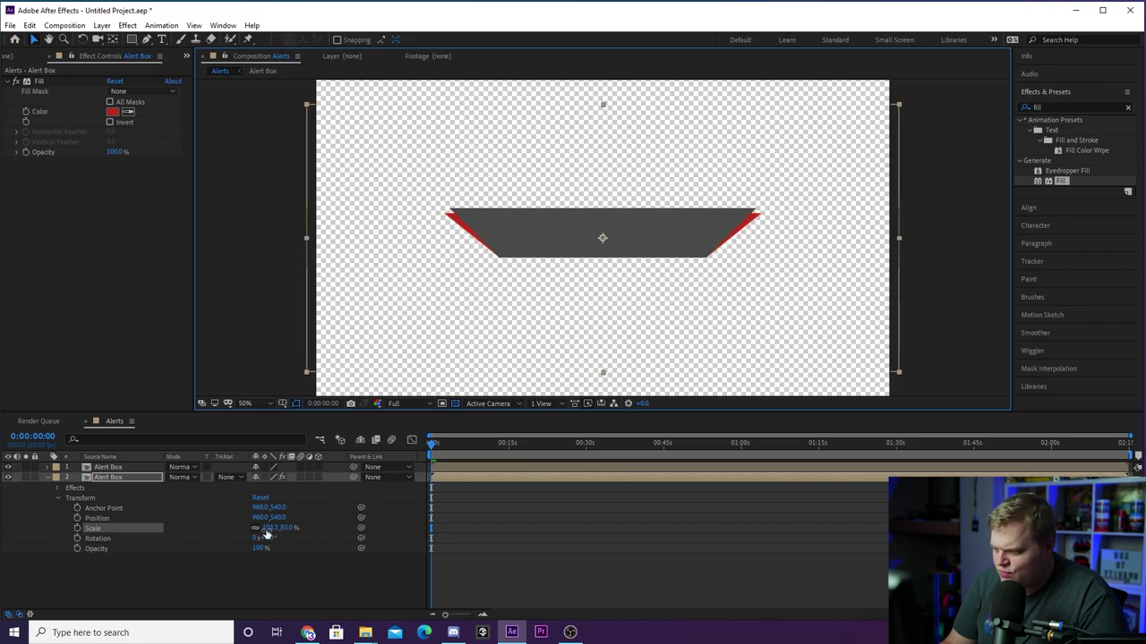
left_click(566, 312)
key("slash")
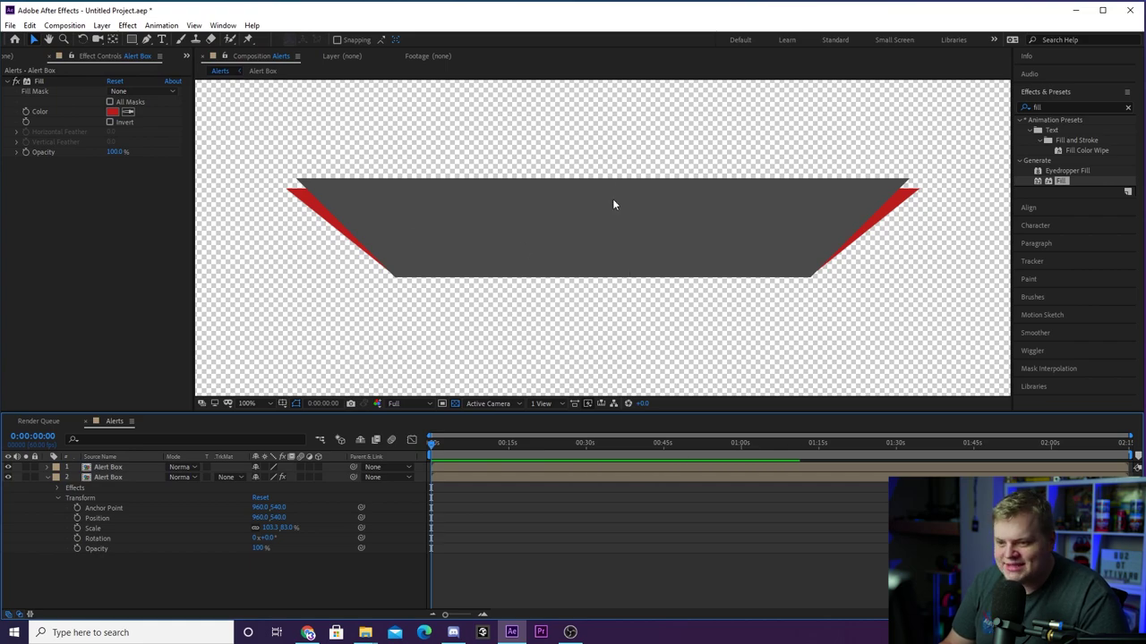
key("comma")
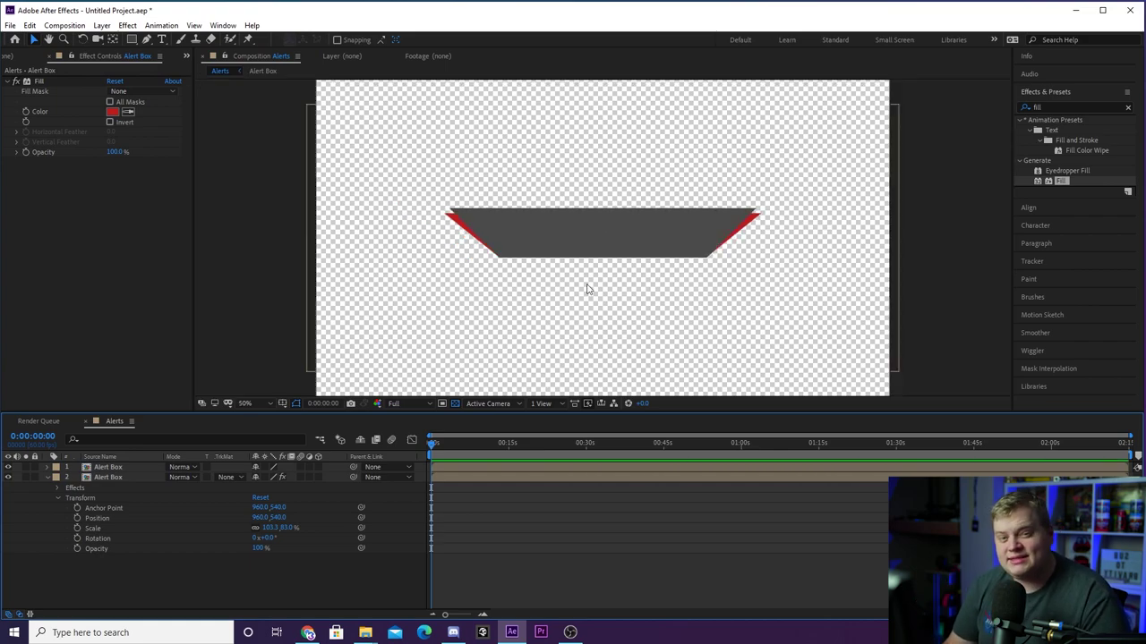
left_click(46, 477)
Select both Alert Box layers and pre-compose them into a layer named Alert
left_click(134, 477)
key("ctrl+a")
right_click(134, 477)
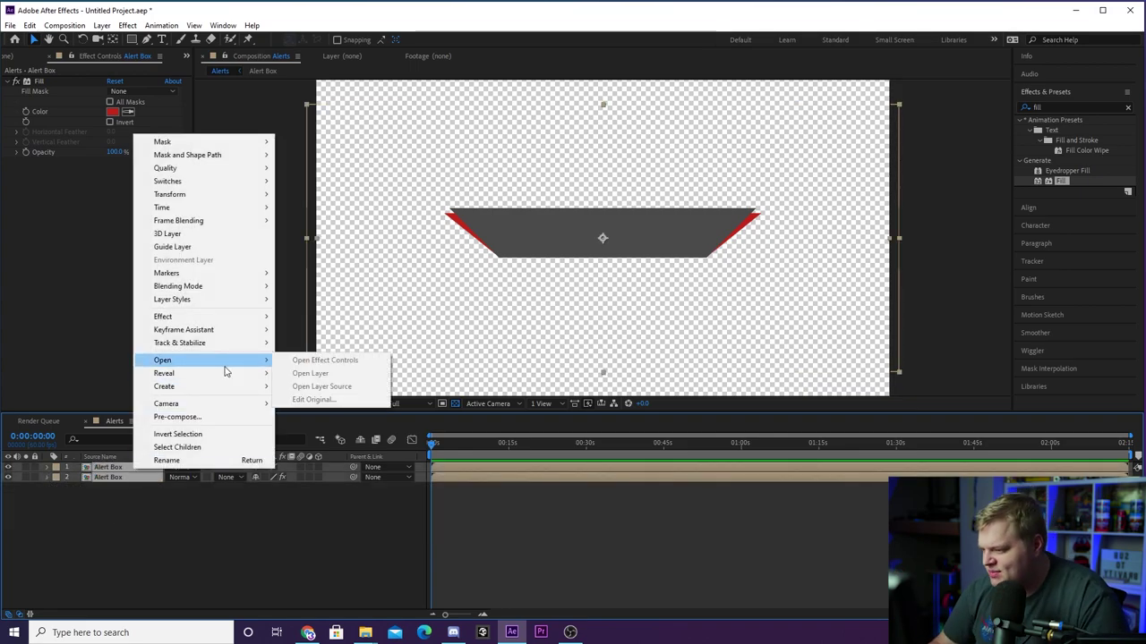
left_click(177, 418)
type("Al")
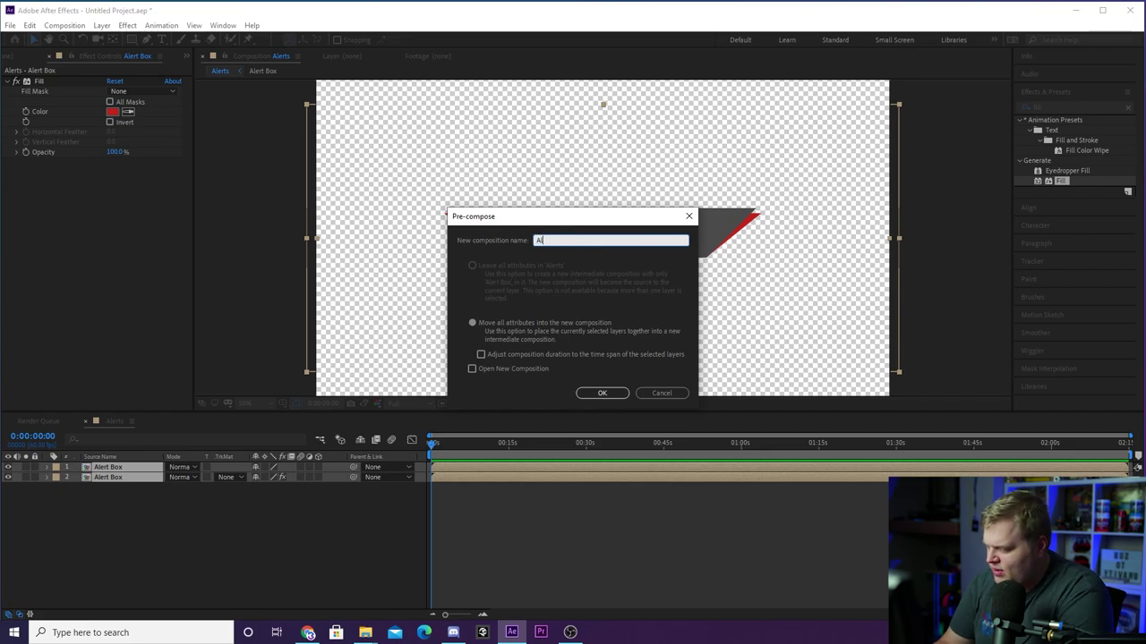
type("ert")
key("Return")
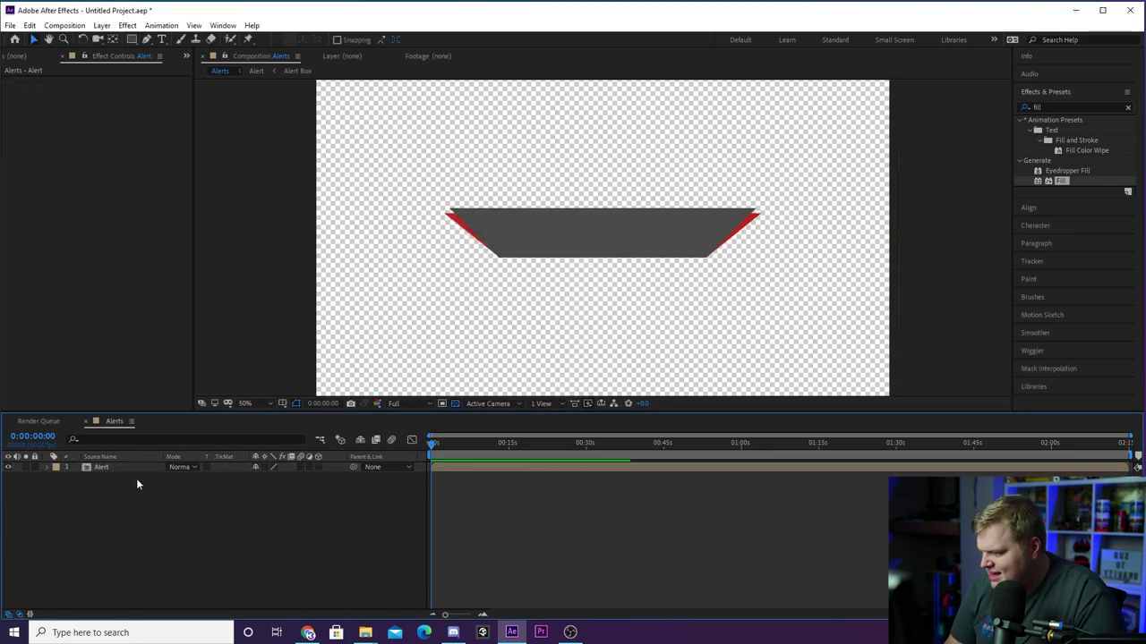
scroll(555, 250, "up", 2)
Keyframe the Alert layer's Scale at 100% on frame 29 and 0% width on frame 0
scroll(555, 252, "down", 4)
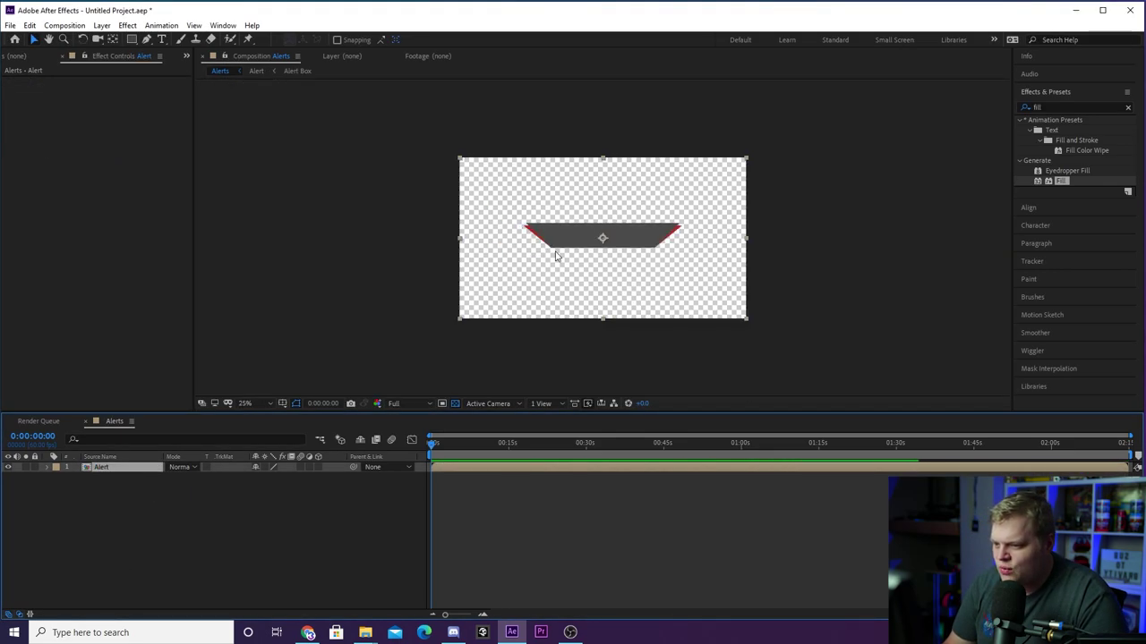
scroll(557, 256, "up", 2)
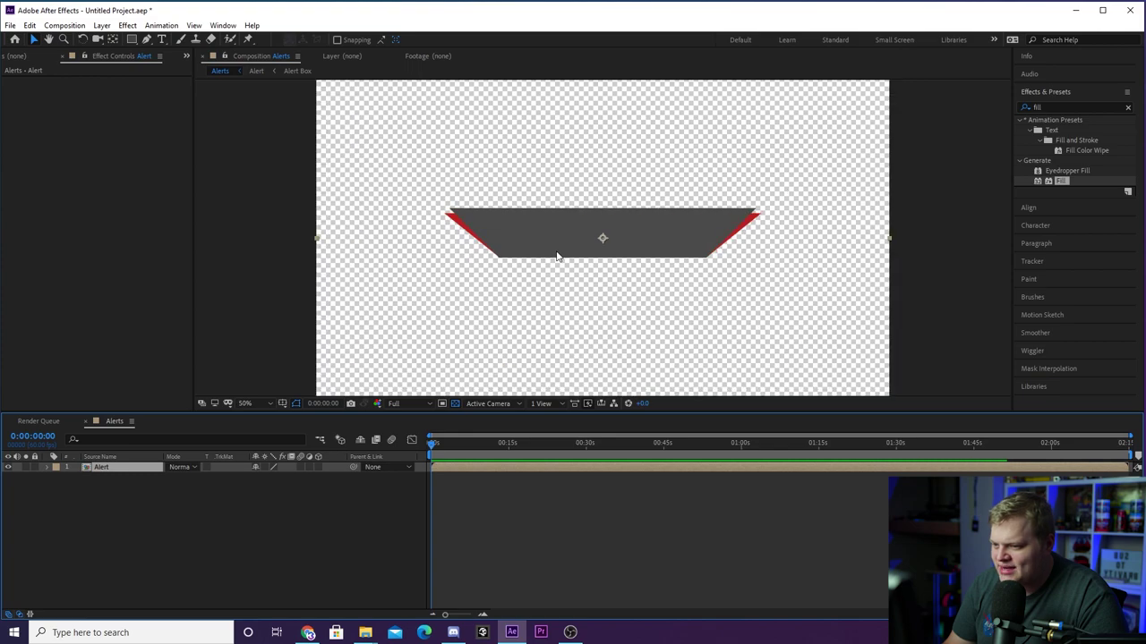
left_click(56, 478)
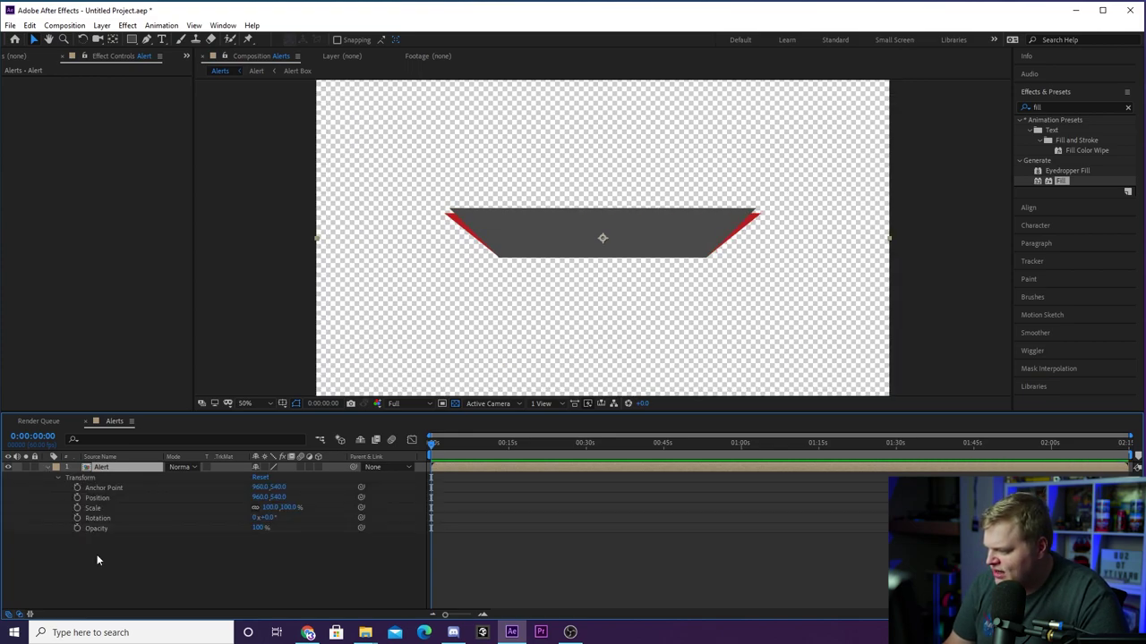
left_click(77, 507)
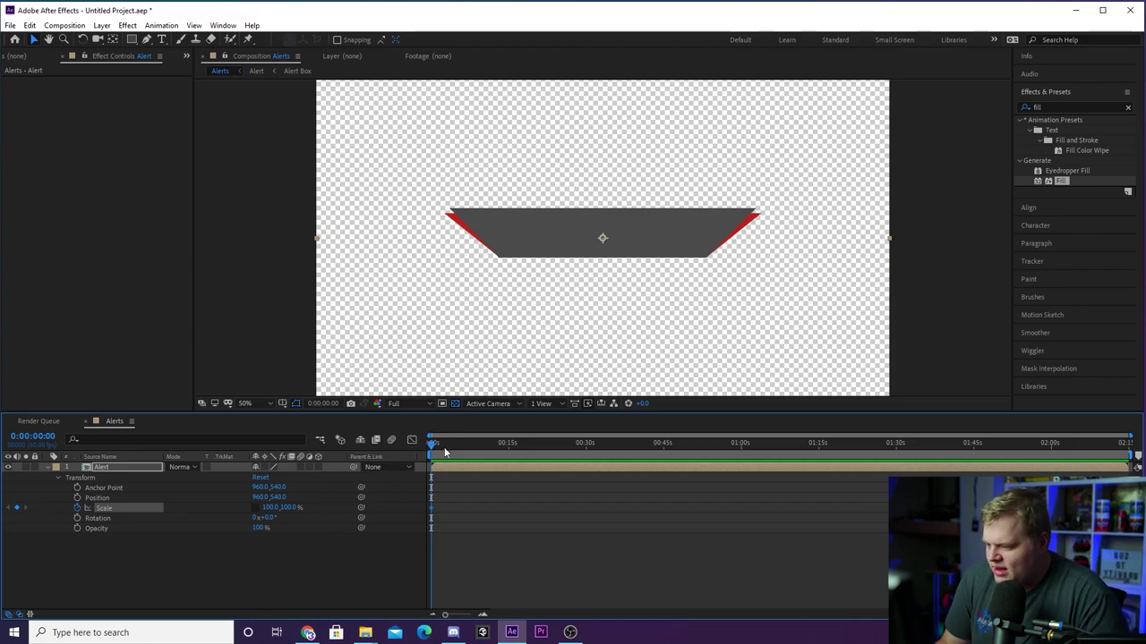
left_click_drag(481, 615, 501, 616)
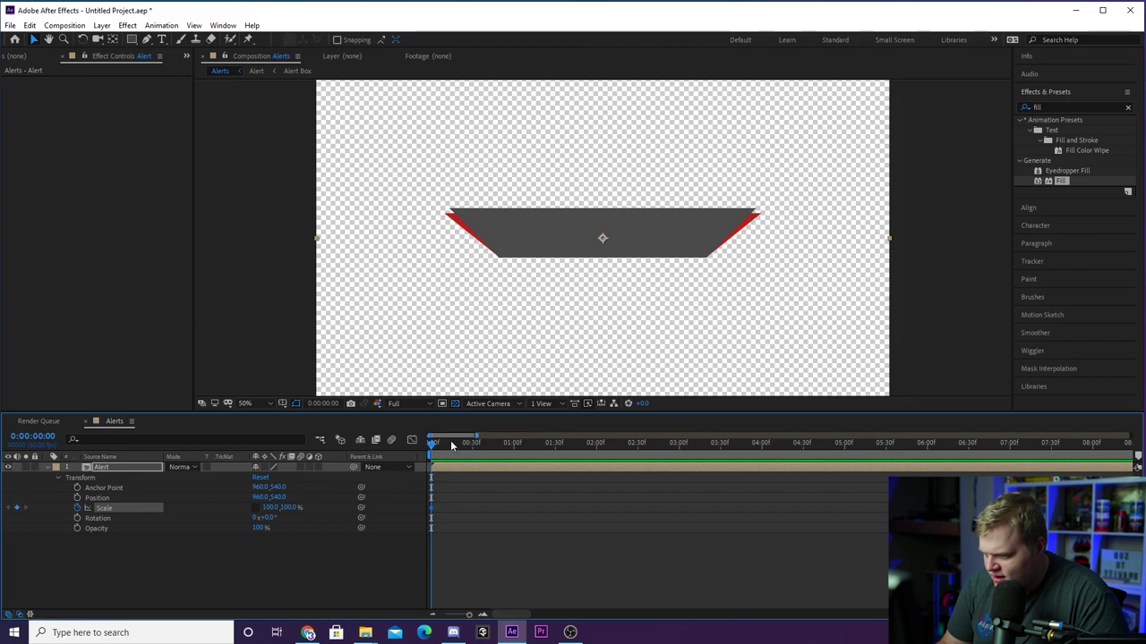
left_click_drag(470, 443, 473, 458)
left_click(16, 508)
key("Home")
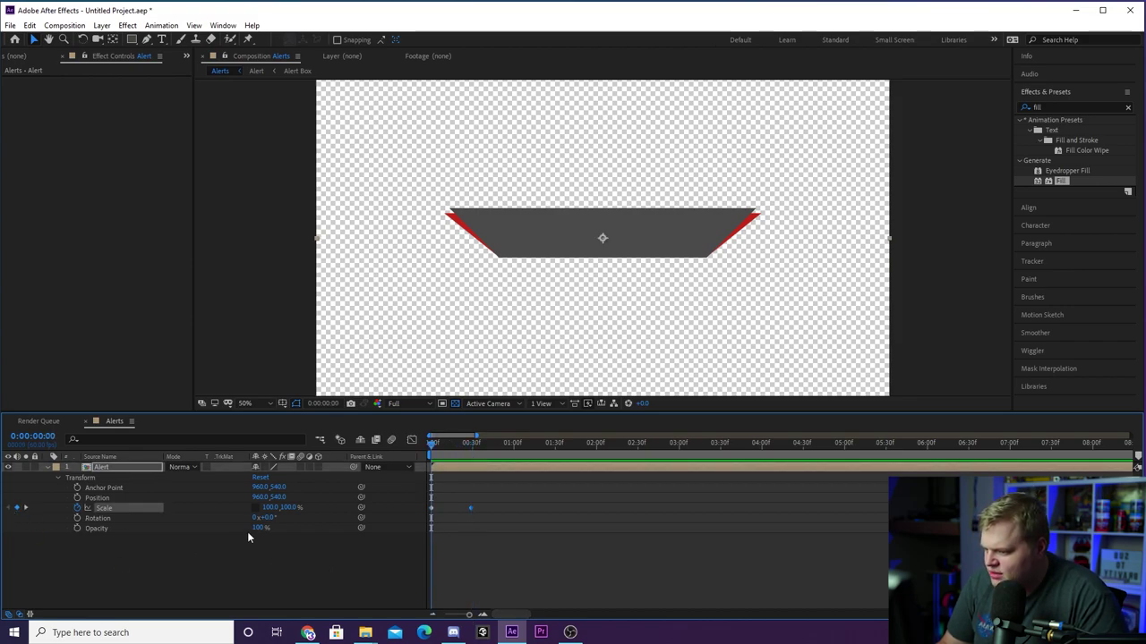
left_click_drag(271, 512, 256, 518)
left_click(266, 508)
type("0")
key("Return")
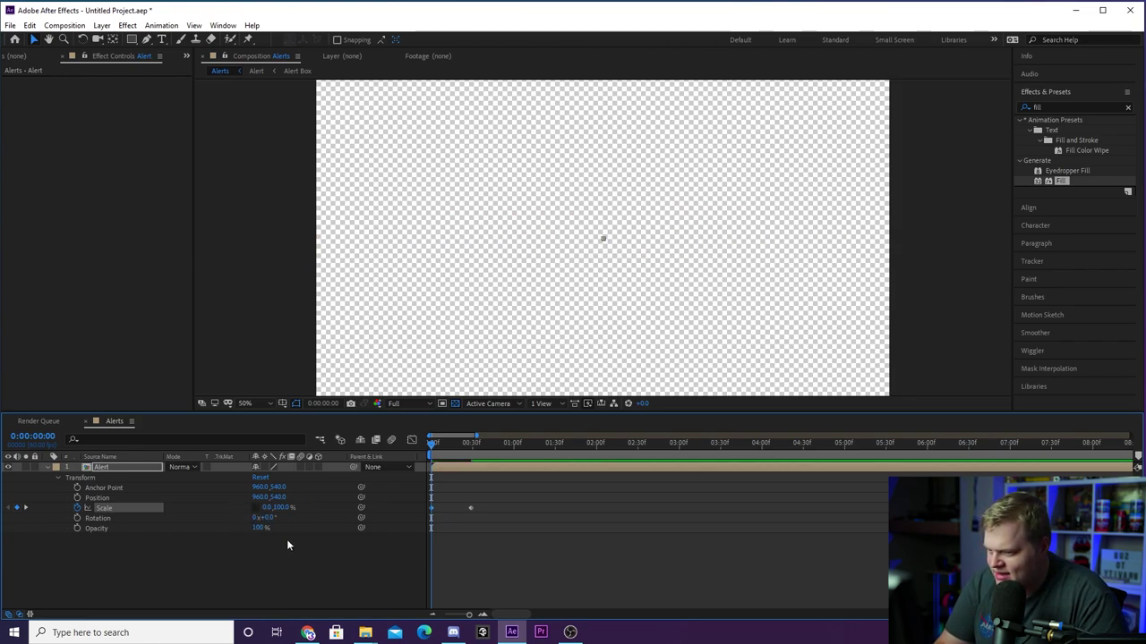
key("space")
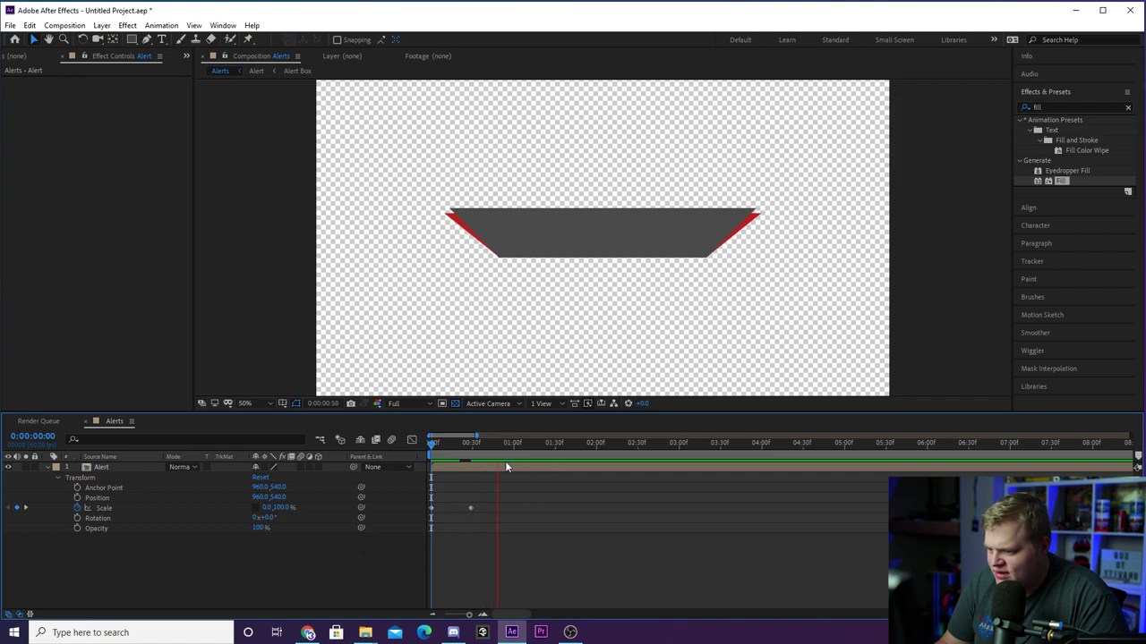
key("space")
key("space")
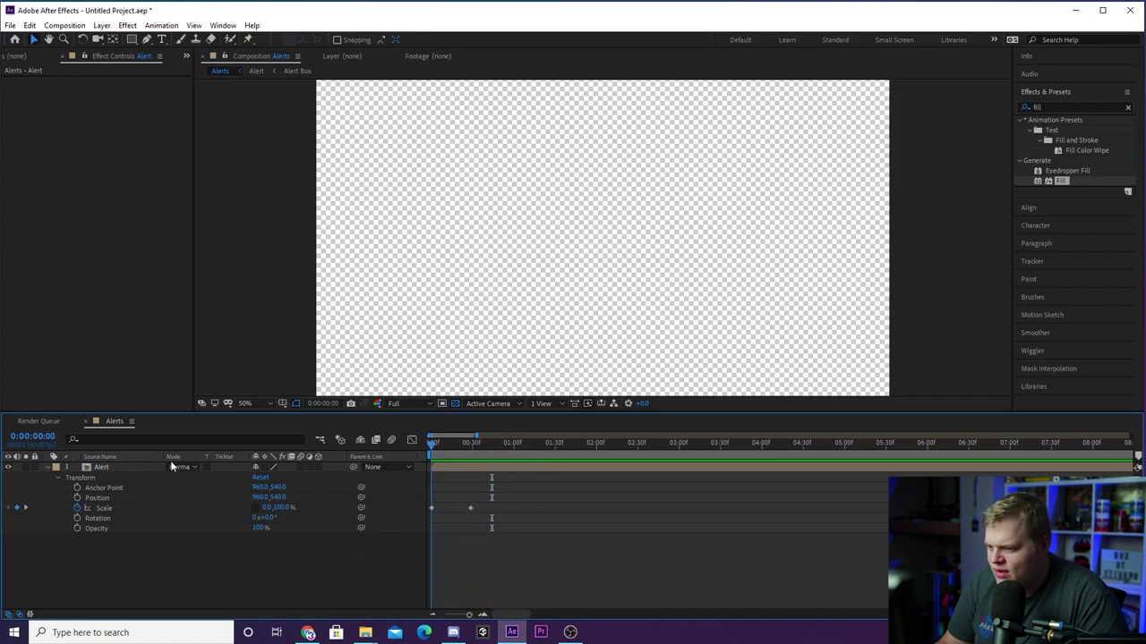
Apply Easy Ease to both Scale keyframes, inspect the curve in the Graph Editor, and preview
left_click_drag(506, 498, 416, 510)
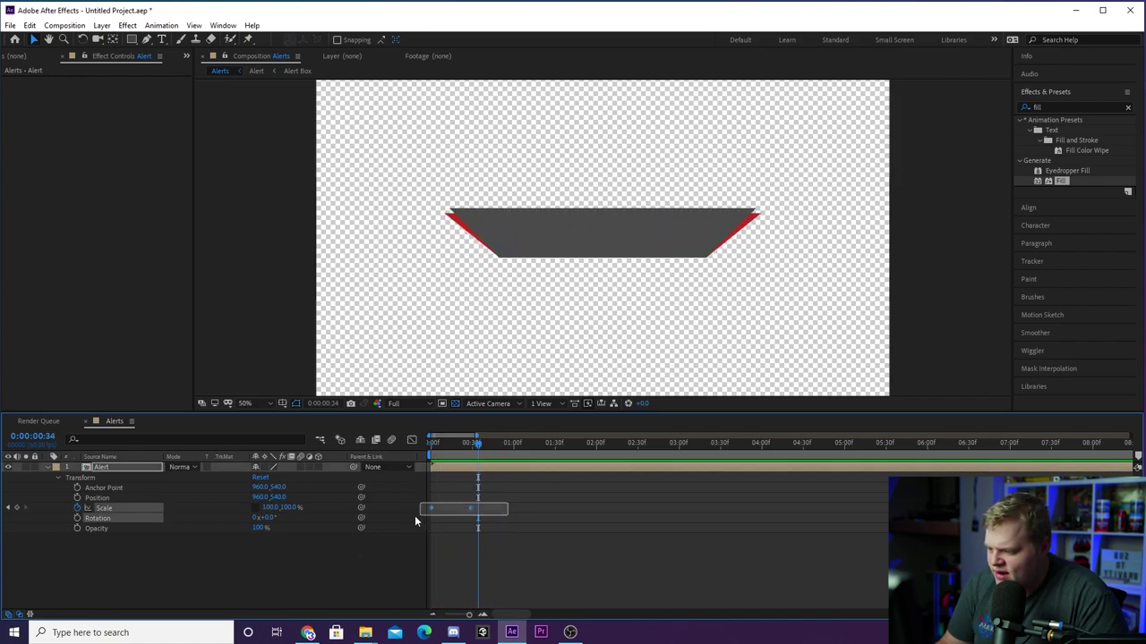
right_click(469, 508)
mouse_move(557, 501)
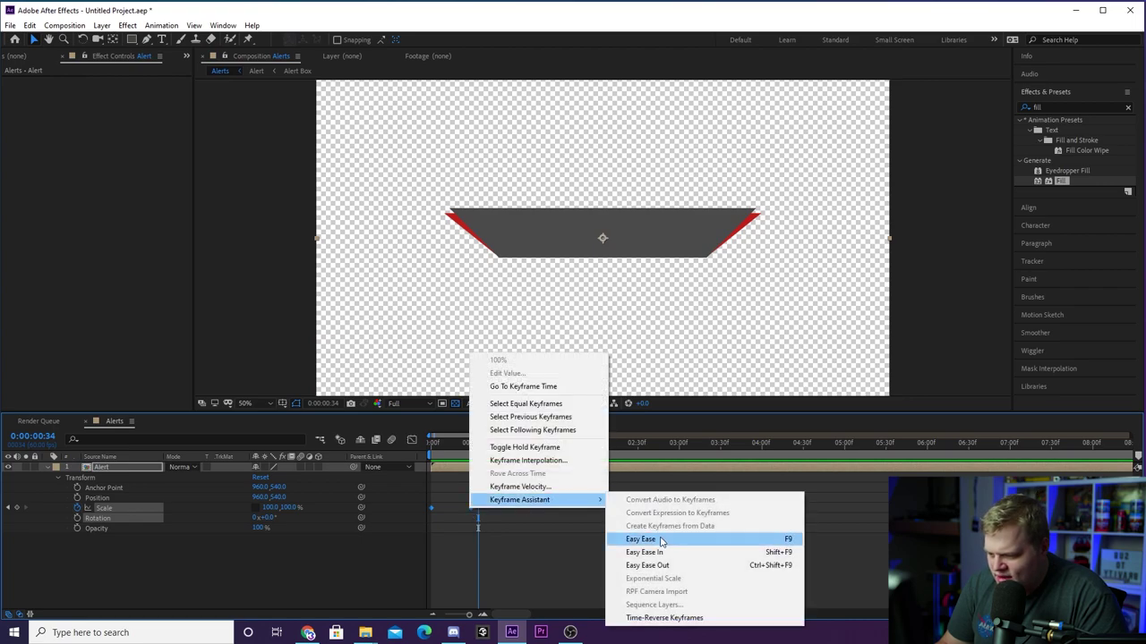
left_click(661, 539)
left_click(411, 441)
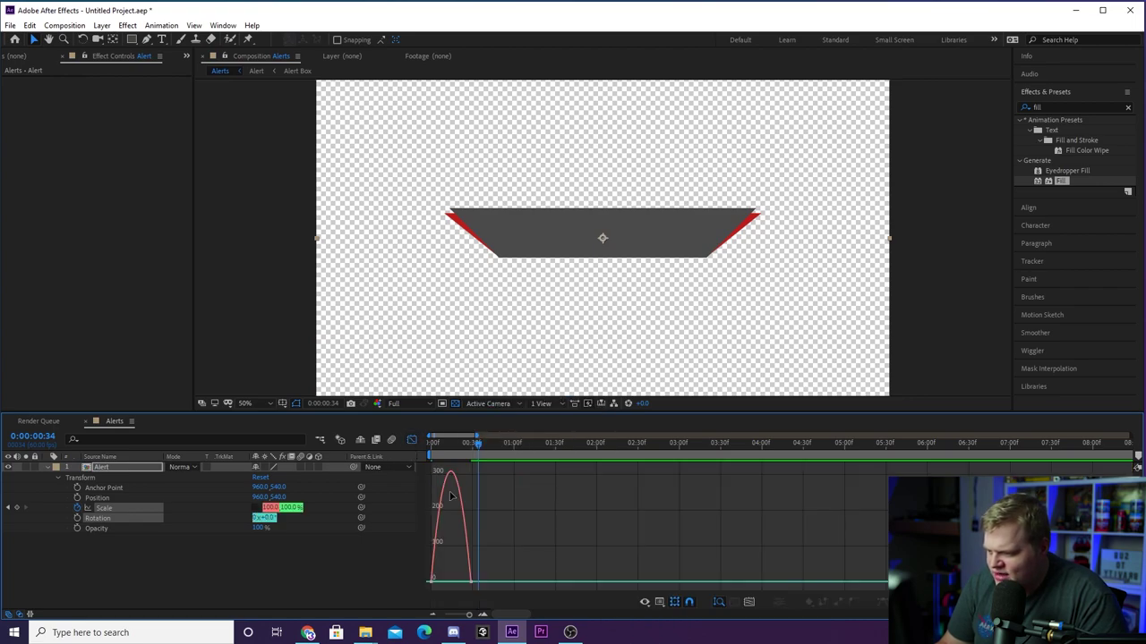
left_click(484, 616)
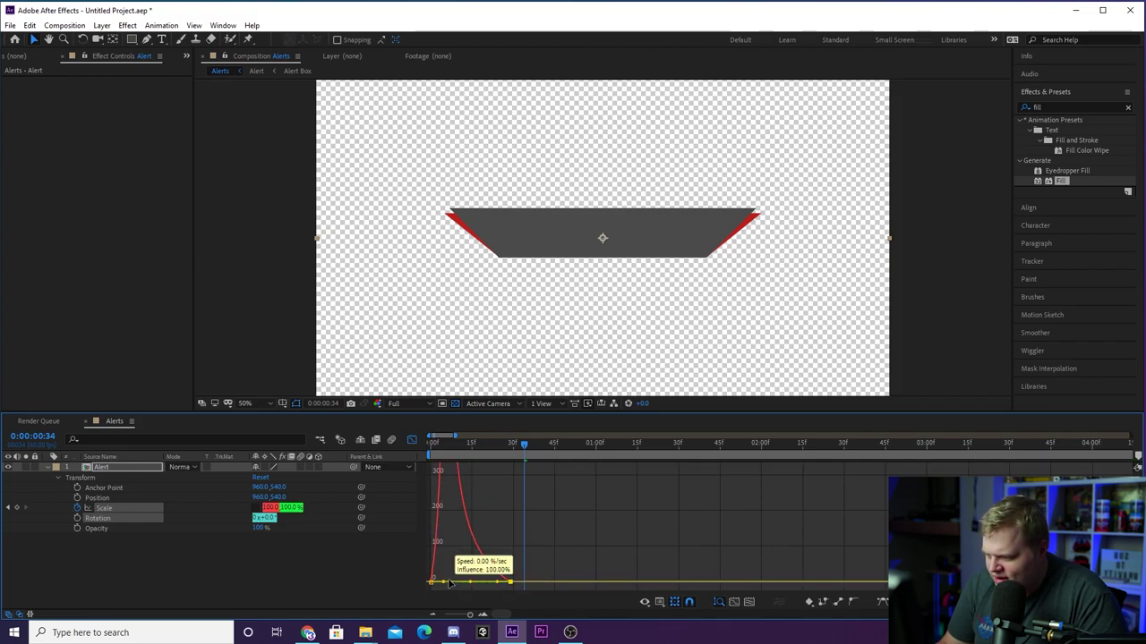
key("shift+F3")
key("Home")
key("space")
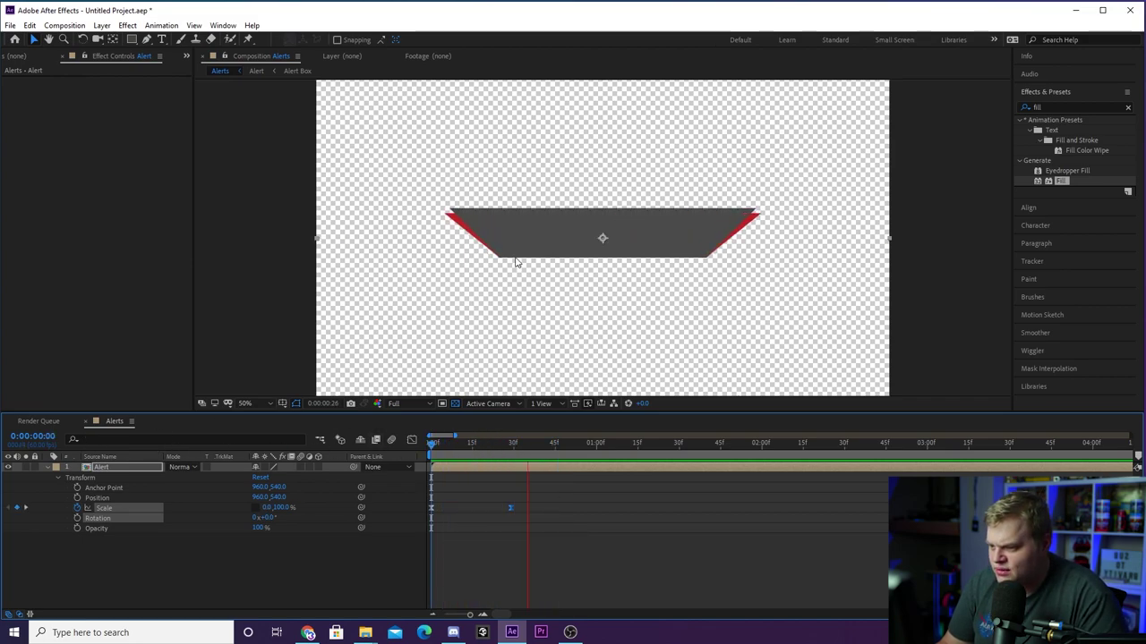
scroll(517, 389, "down", 4)
scroll(517, 389, "up", 2)
left_click(494, 444)
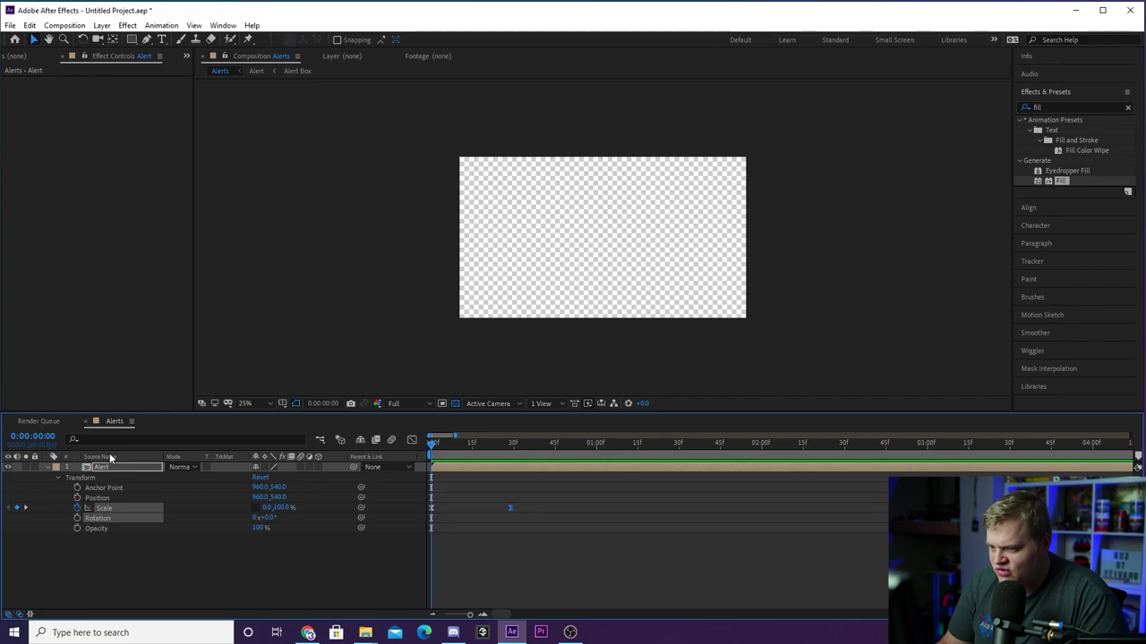
Show the Project panel and expand Alert Icons Pack's PNG folder to list its icons
key("space")
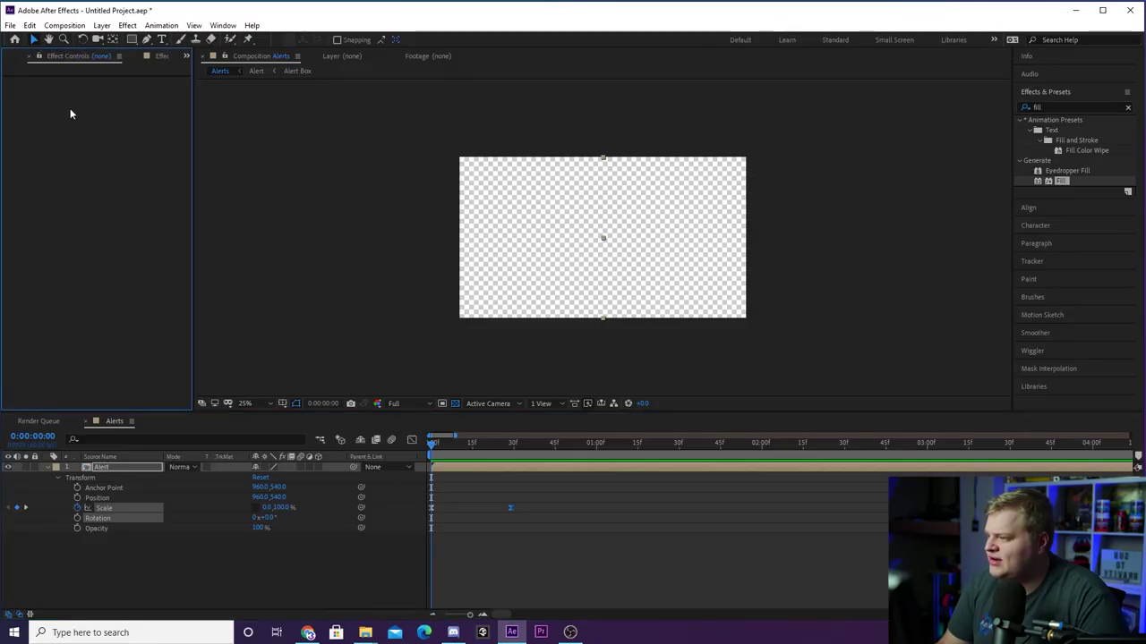
key("ctrl+0")
left_click(38, 187)
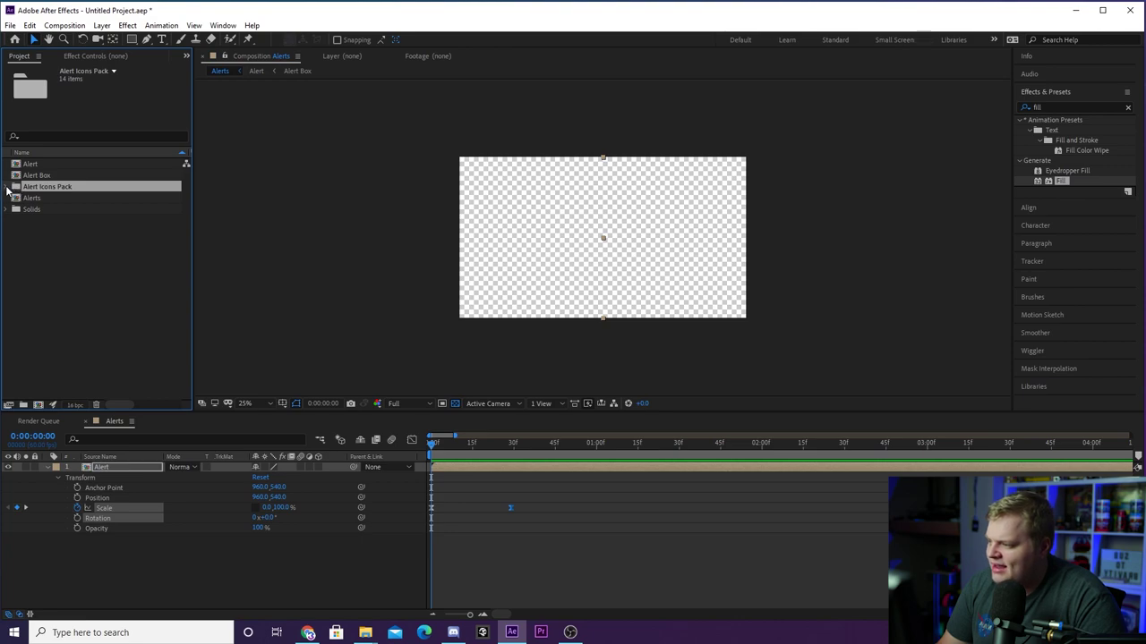
left_click(51, 199)
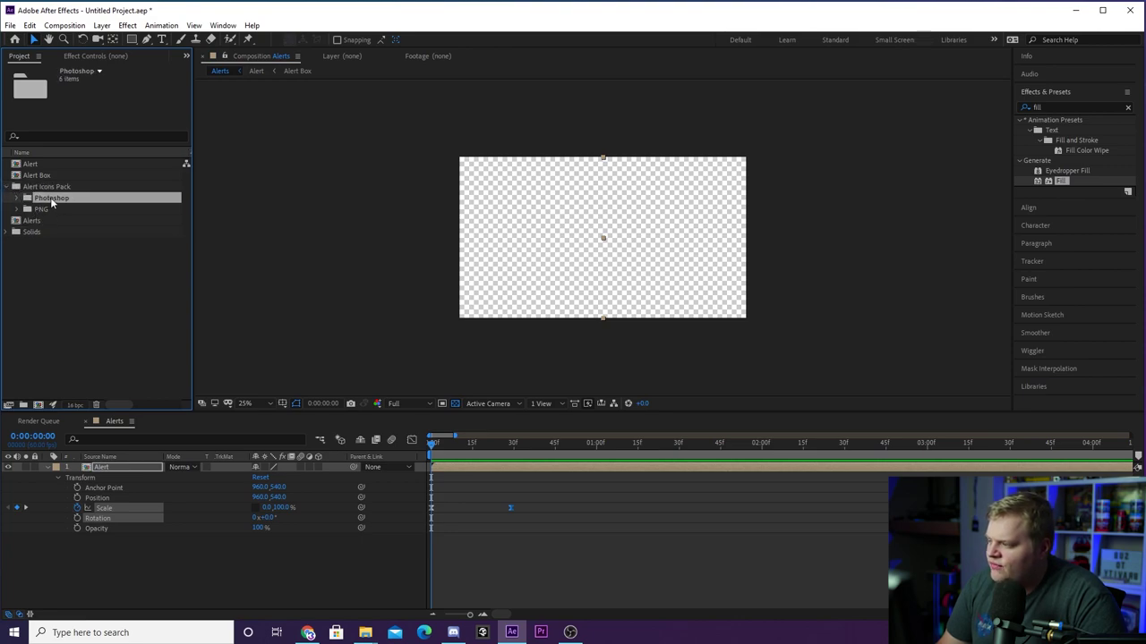
left_click(43, 210)
left_click(18, 199)
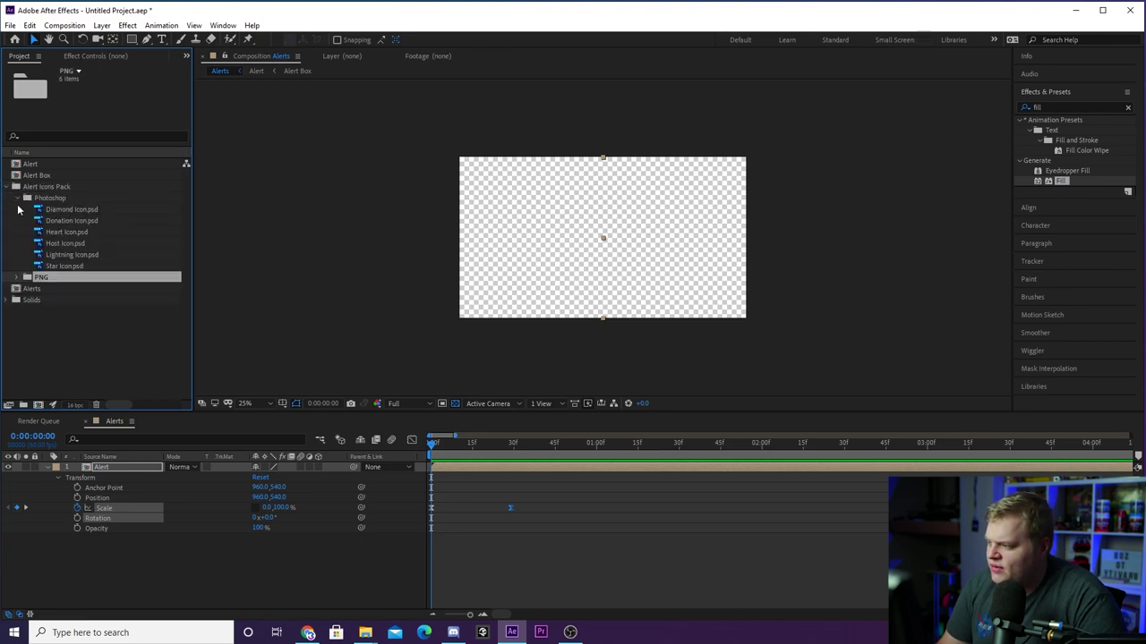
left_click(17, 198)
left_click(17, 209)
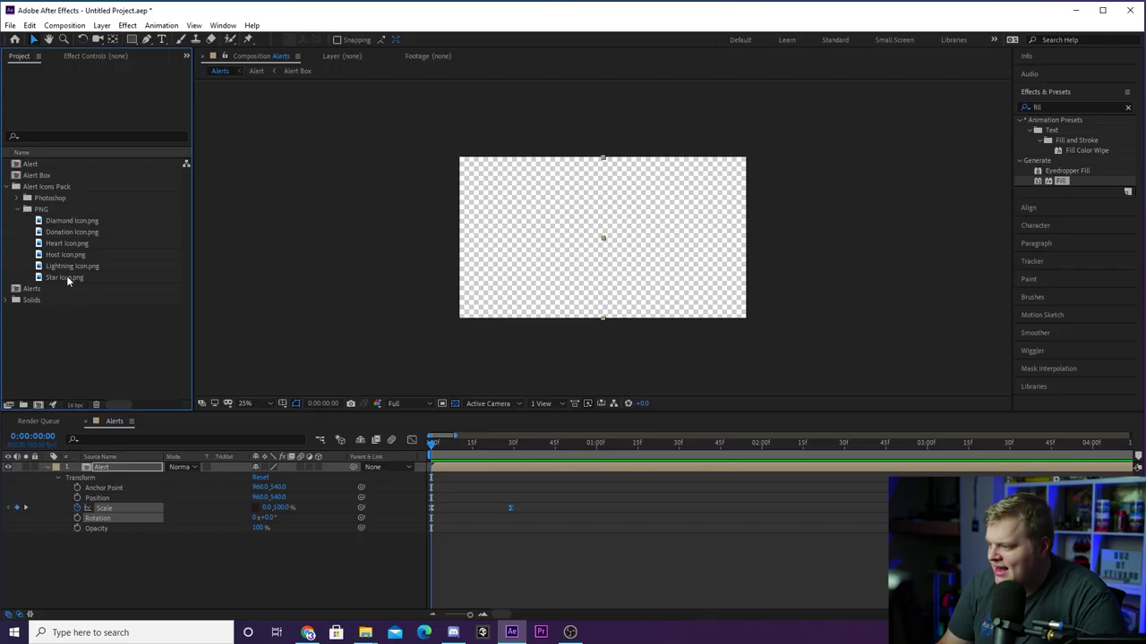
Add Star Icon.png to the Alerts timeline and scale it down onto the banner
left_click_drag(69, 283, 112, 467)
key("period")
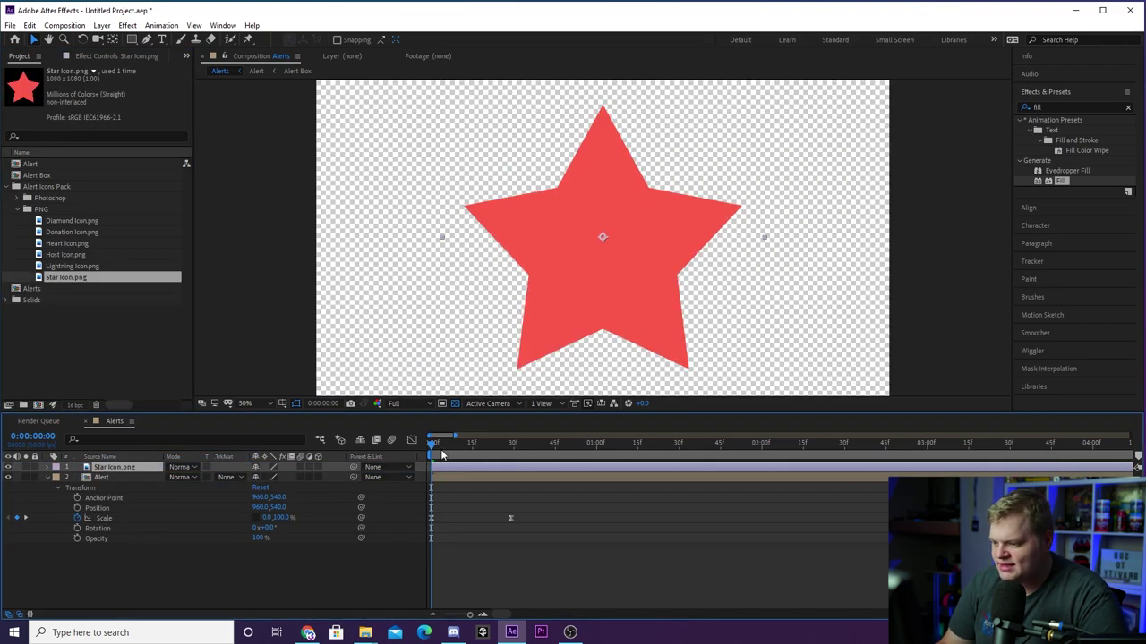
key("comma")
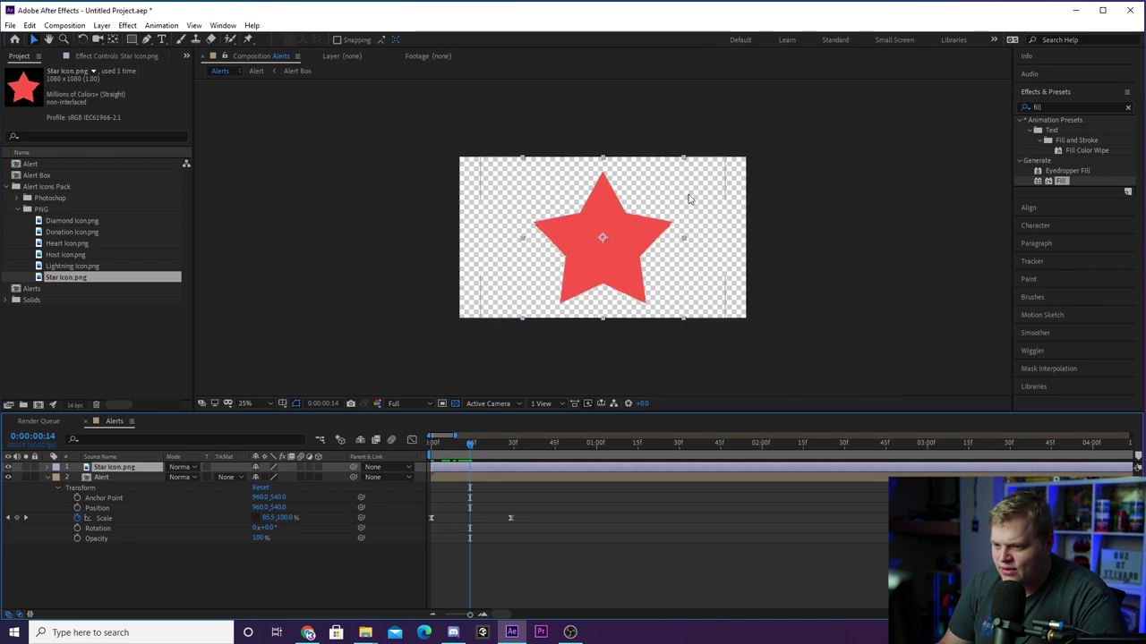
left_click_drag(685, 159, 605, 179)
key("slash")
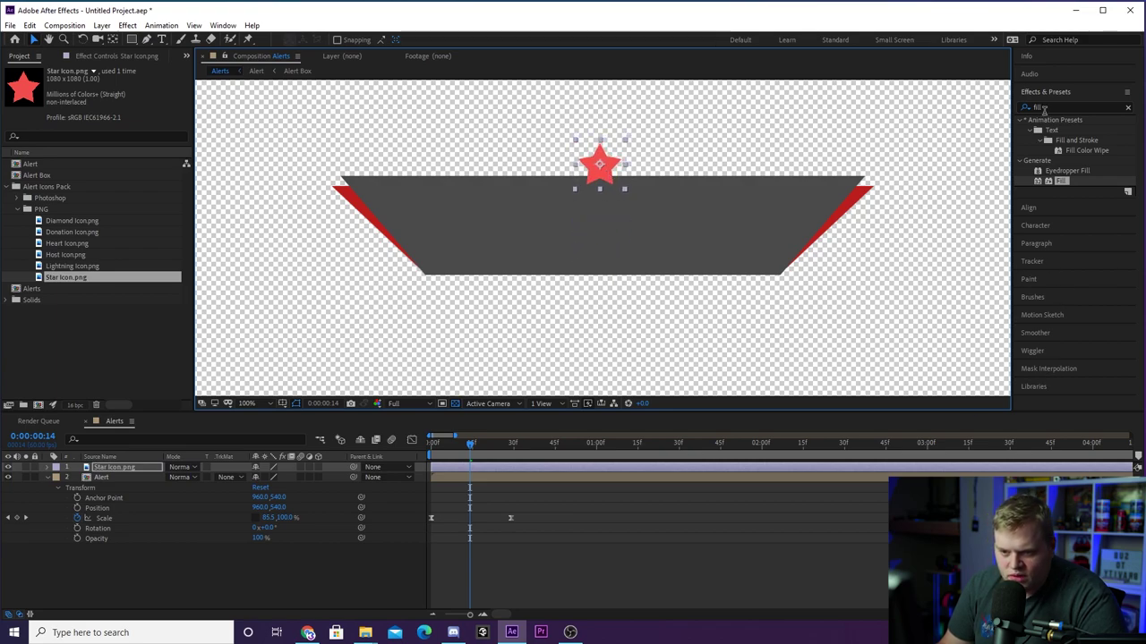
Check the star's alignment, scrub through time, and reveal the star layer's transform properties
left_click(1034, 208)
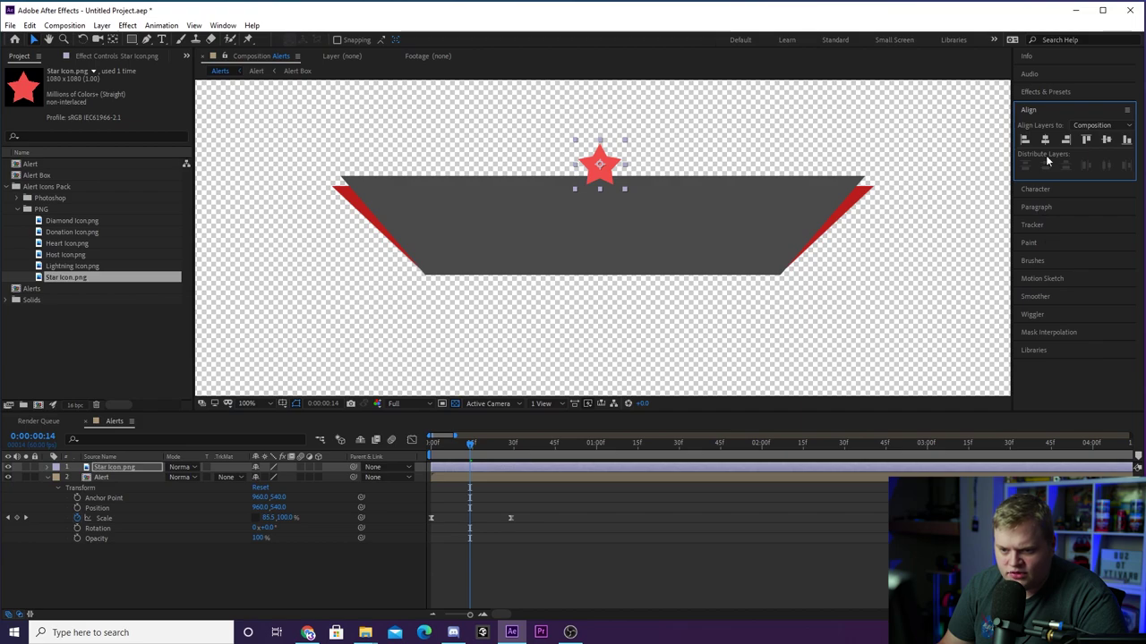
left_click(427, 567)
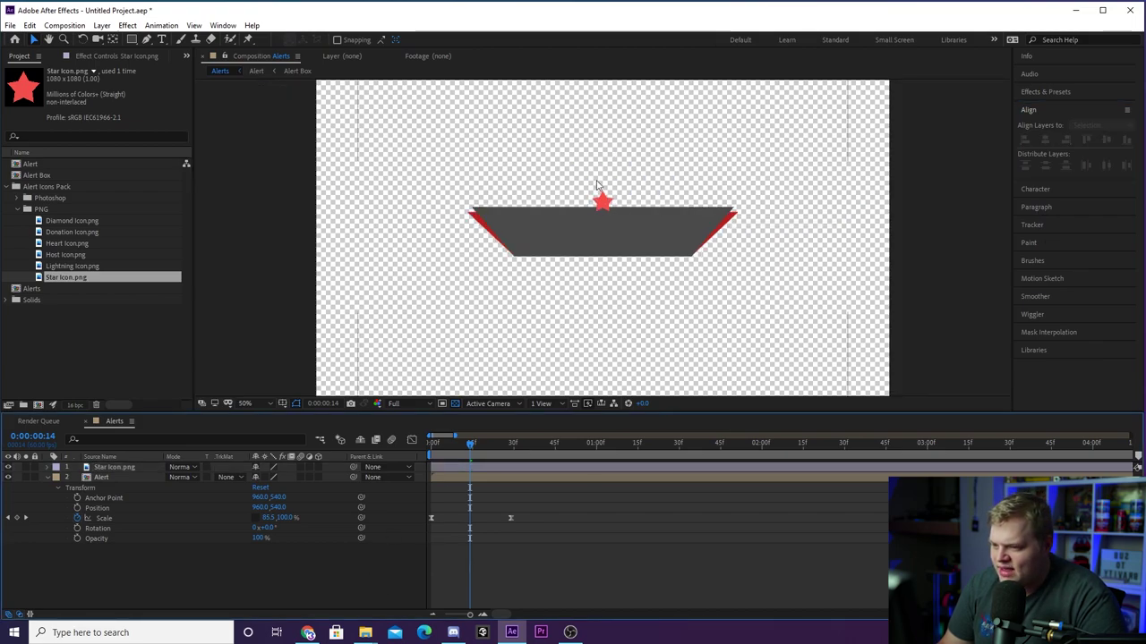
key("comma")
key("comma")
mouse_move(470, 447)
left_mouse_down()
mouse_move(435, 449)
mouse_move(460, 458)
left_mouse_up()
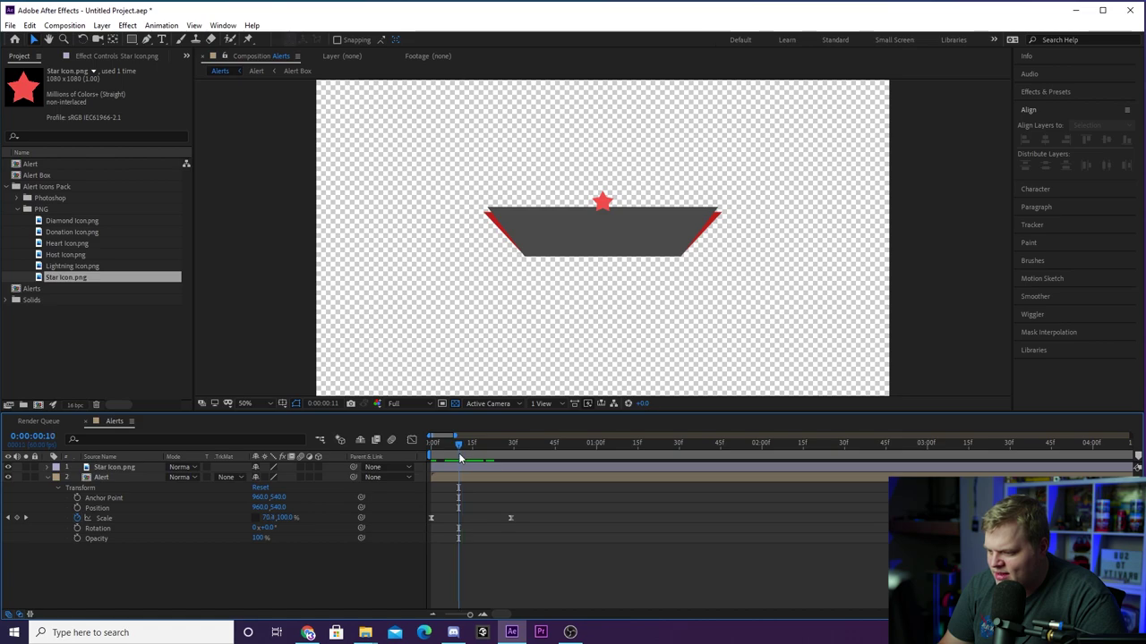
left_click(46, 468)
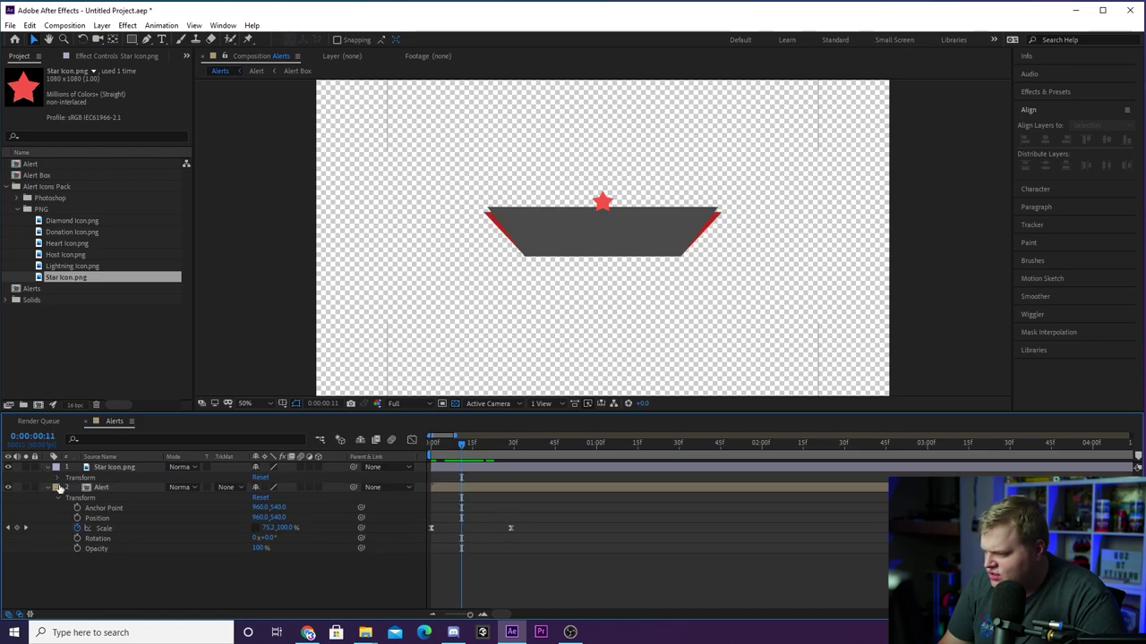
Set Scale keyframes on Star Icon.png going from 0% to 7.8%
left_click(77, 508)
left_click_drag(474, 443, 505, 461)
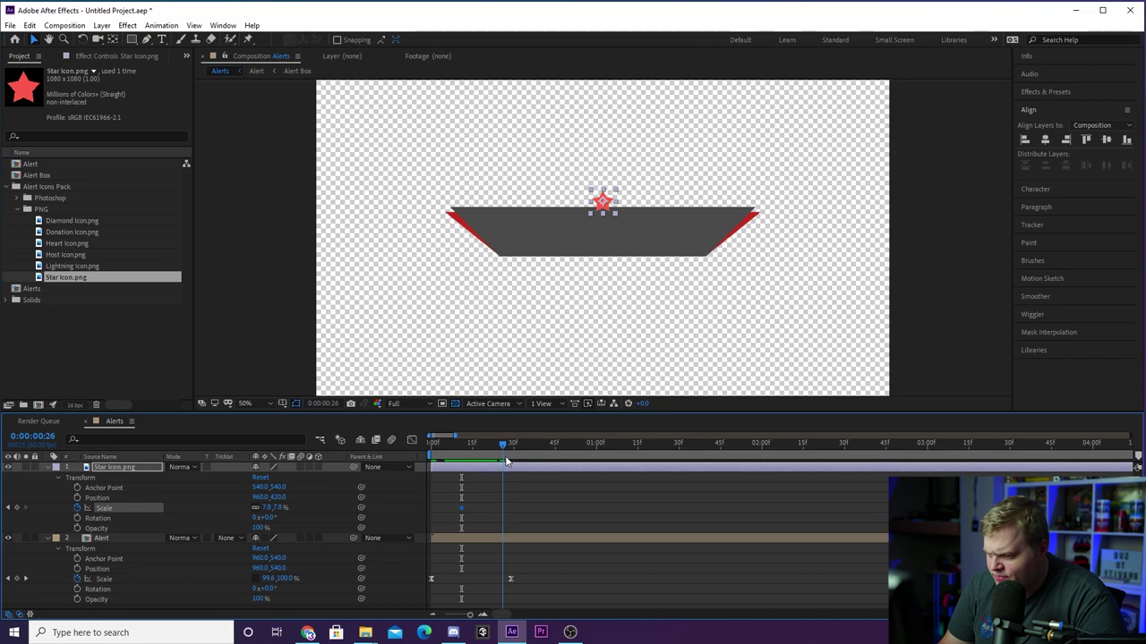
left_click(8, 507)
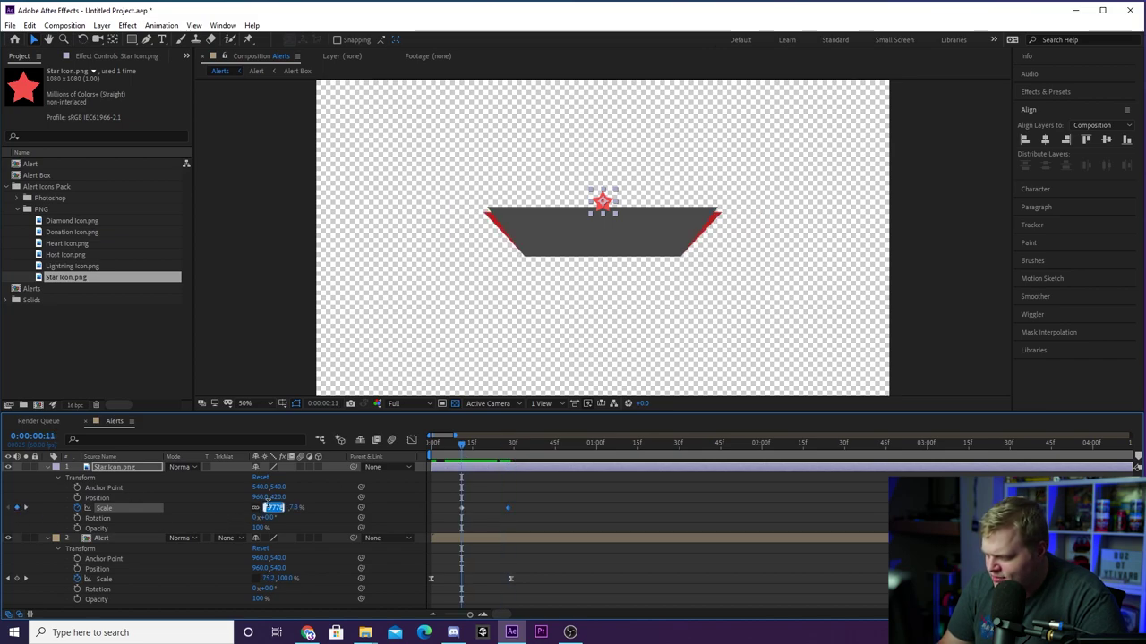
Apply Easy Ease to the star's Scale keyframes and pull the influence handle so growth bursts early
left_click_drag(542, 494, 441, 520)
right_click(508, 507)
mouse_move(582, 498)
left_click(681, 539)
key("shift+F3")
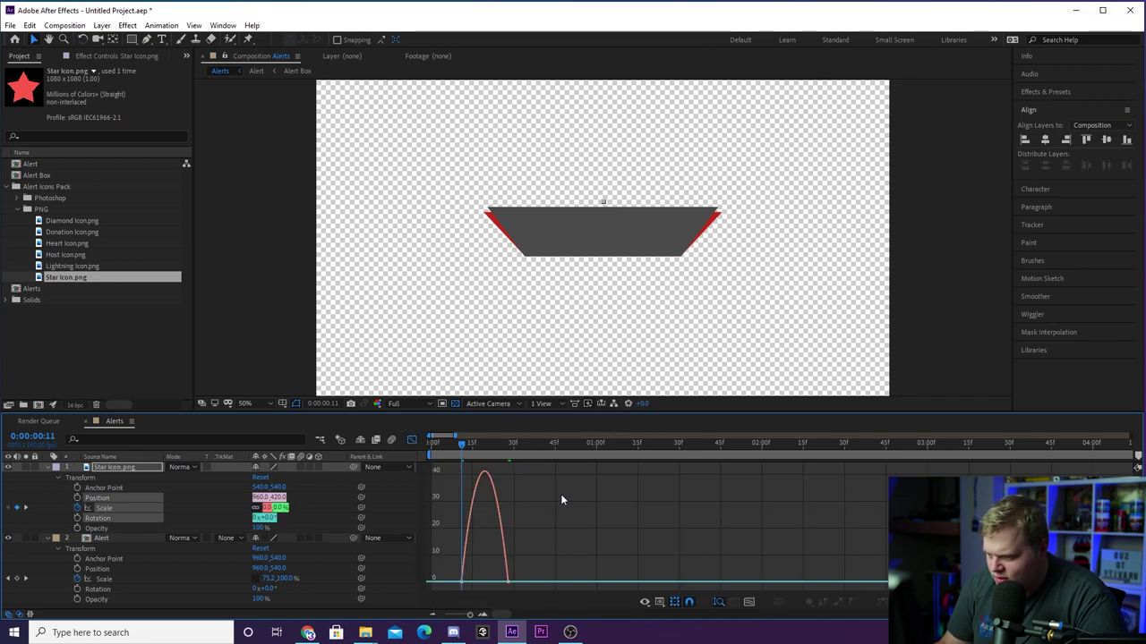
left_click_drag(509, 580, 484, 580)
Preview the star pop with the comp fitted in the viewer, then collapse the property rows
key("space")
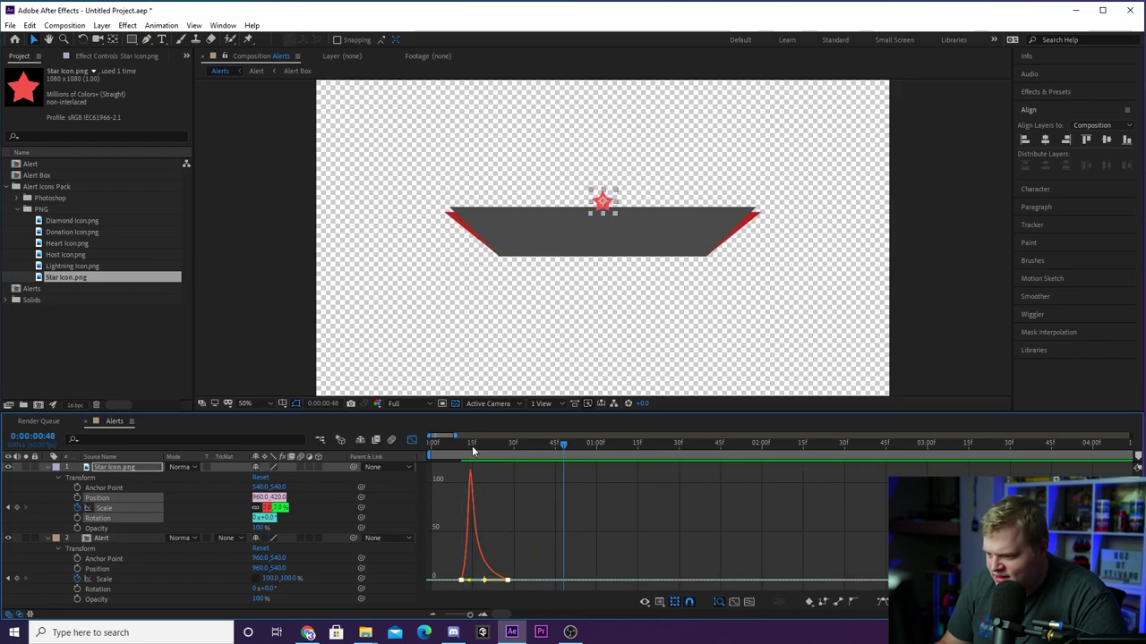
left_click_drag(472, 445, 402, 443)
key("shift+F3")
key("space")
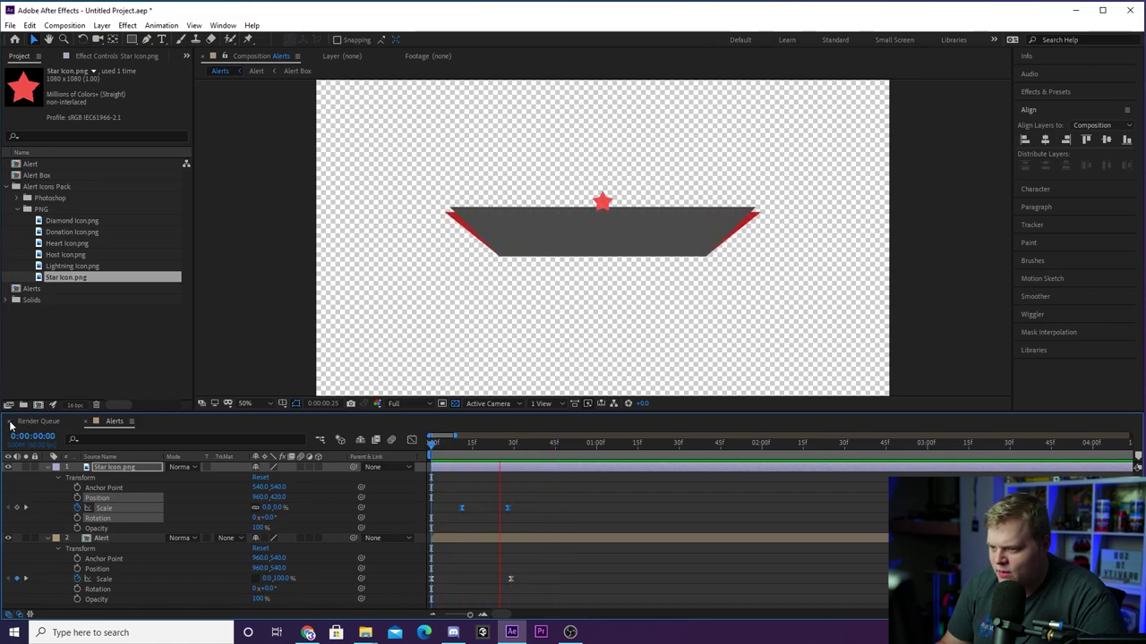
key("space")
scroll(495, 331, "down", 2)
left_click(247, 403)
left_click(267, 204)
key("space")
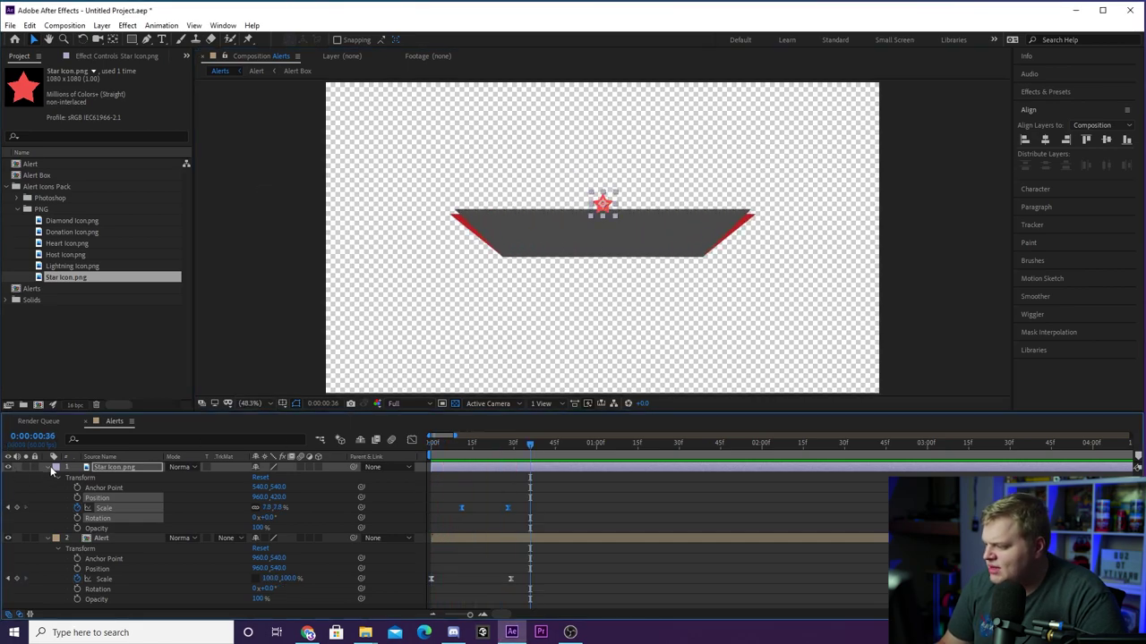
left_click(47, 467)
Pre-compose the star layer as Star Icon.png Comp 1, leaving attributes in 'Alerts', and open it
right_click(150, 470)
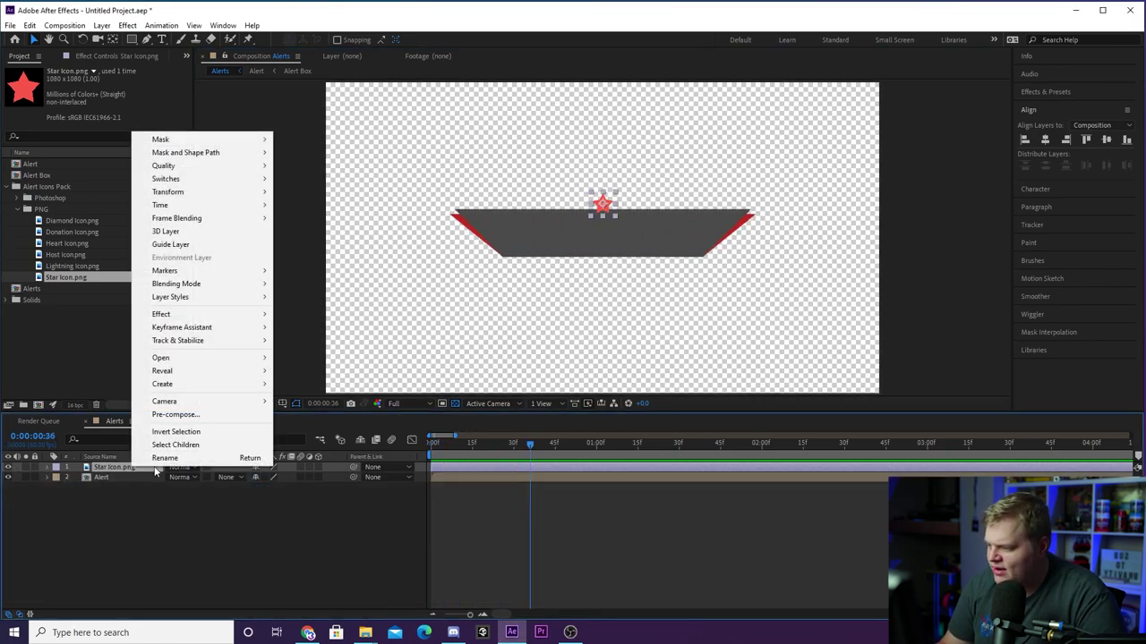
left_click(179, 416)
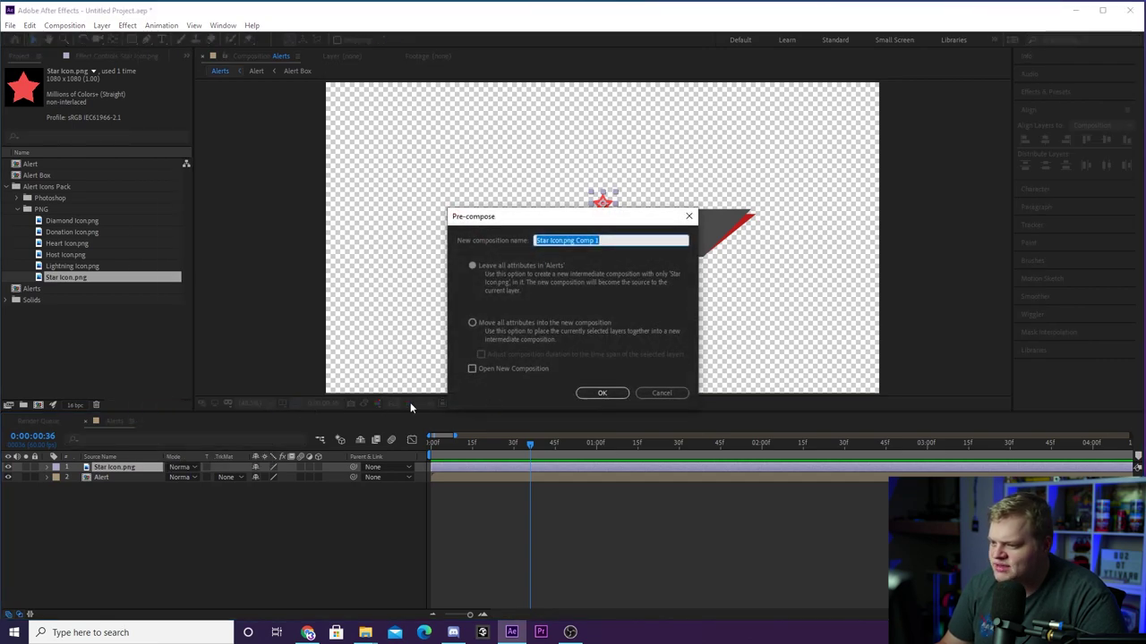
left_click(477, 265)
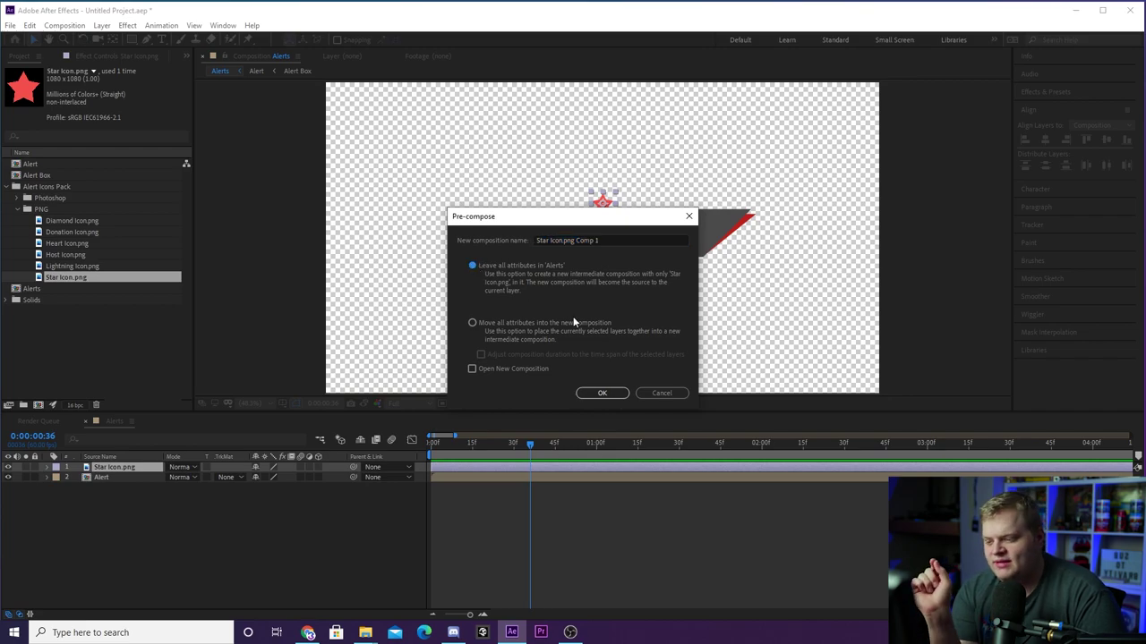
left_click(602, 393)
double_click(133, 468)
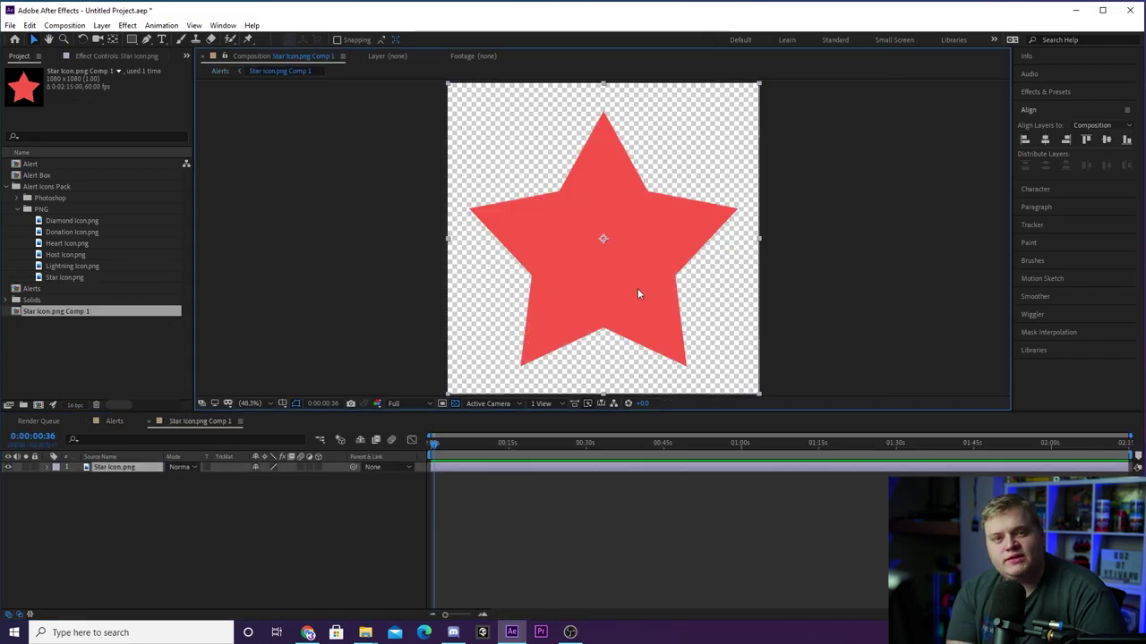
Add Donation Icon.png above the hidden star layer and preview it in the Alerts comp
left_click_drag(47, 233, 131, 467)
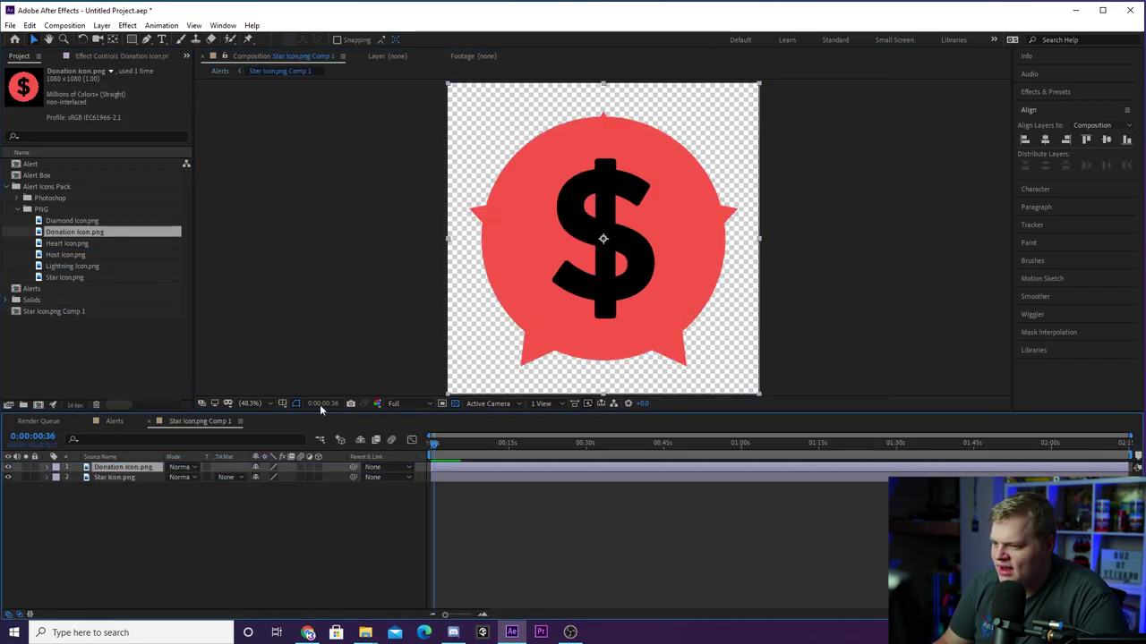
left_click(8, 479)
left_click(143, 507)
left_click(113, 420)
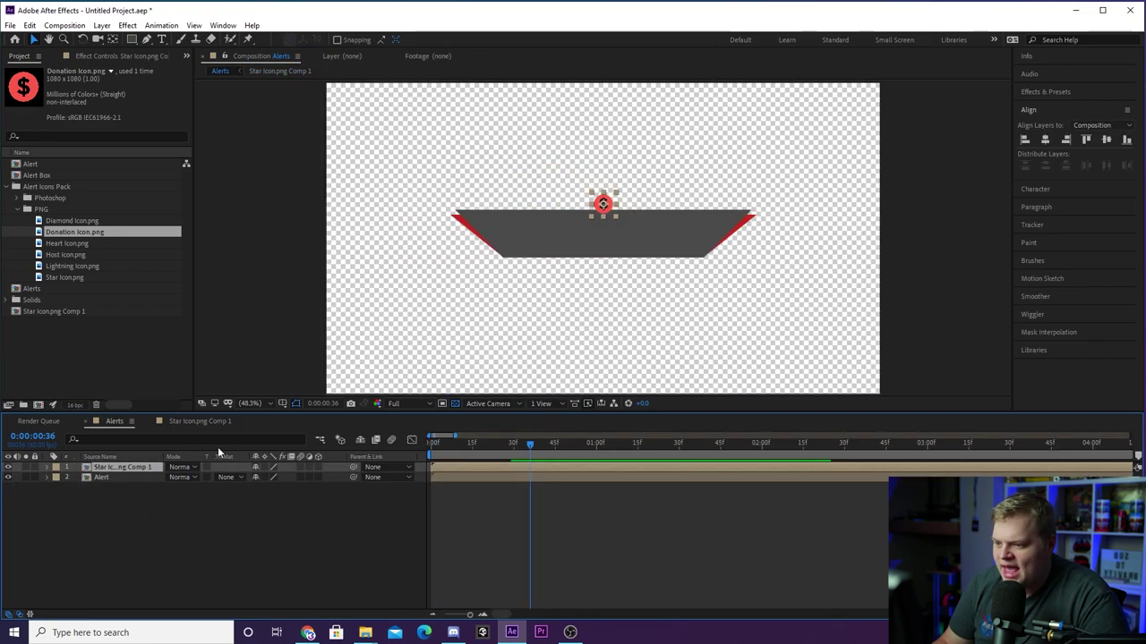
key("space")
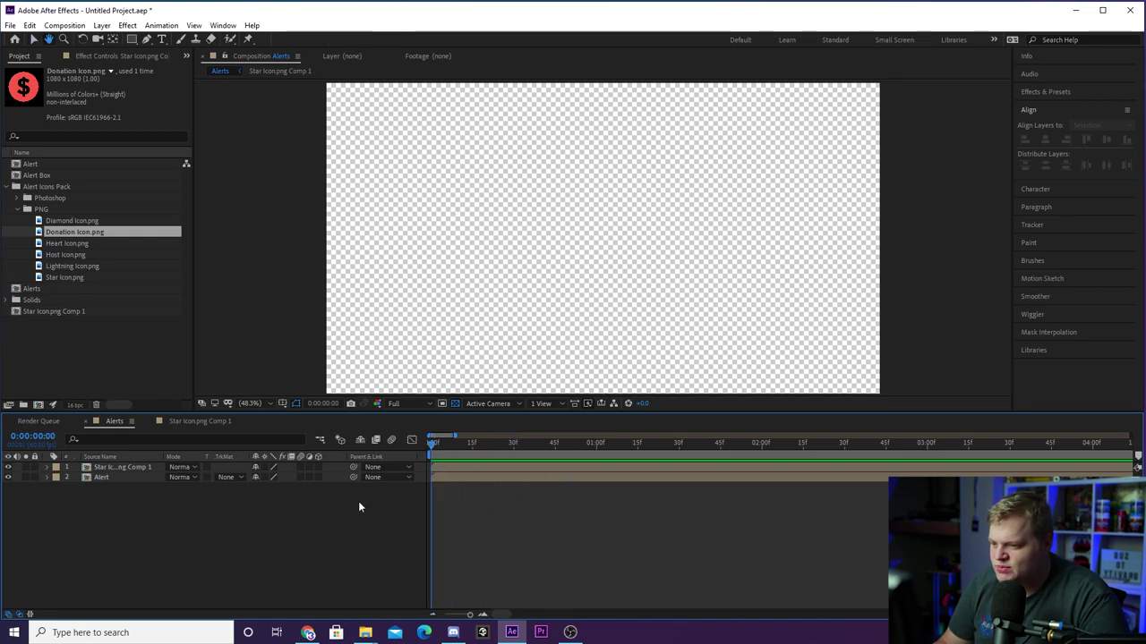
Add Lightning Icon.png, hide the donation icon layer, and preview the alert in Alerts
left_click(199, 421)
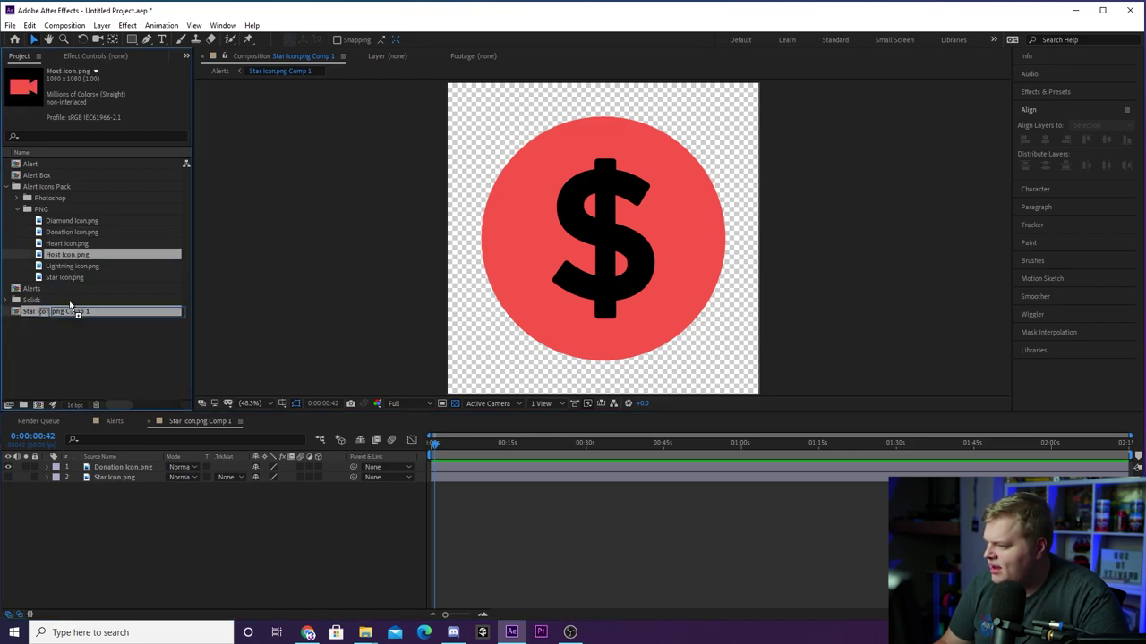
left_click_drag(71, 266, 4, 481)
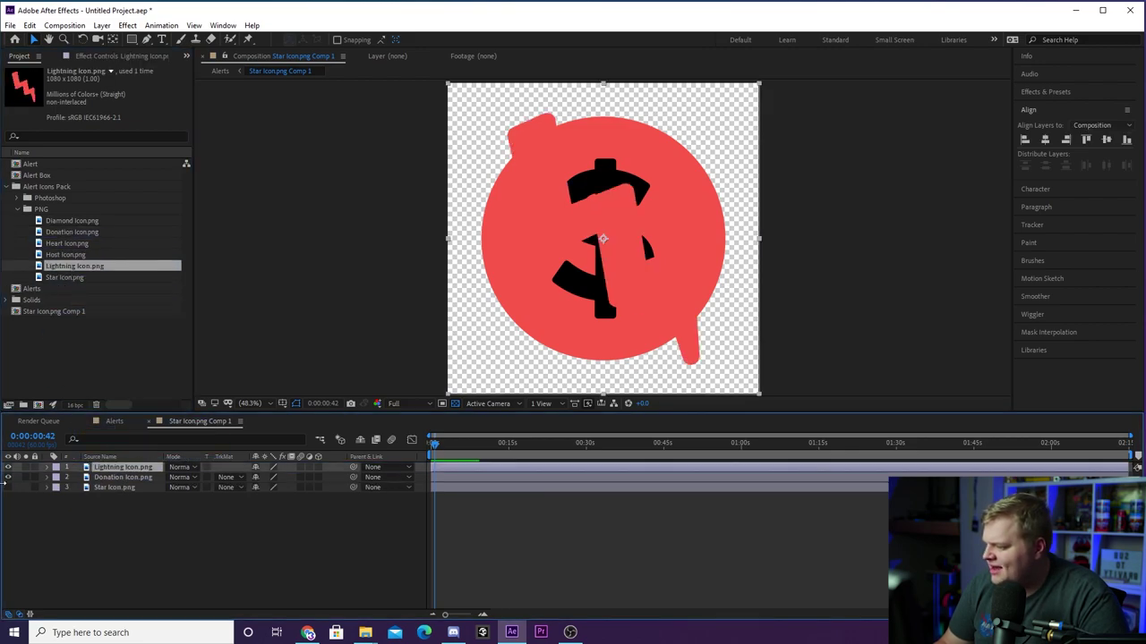
left_click(8, 477)
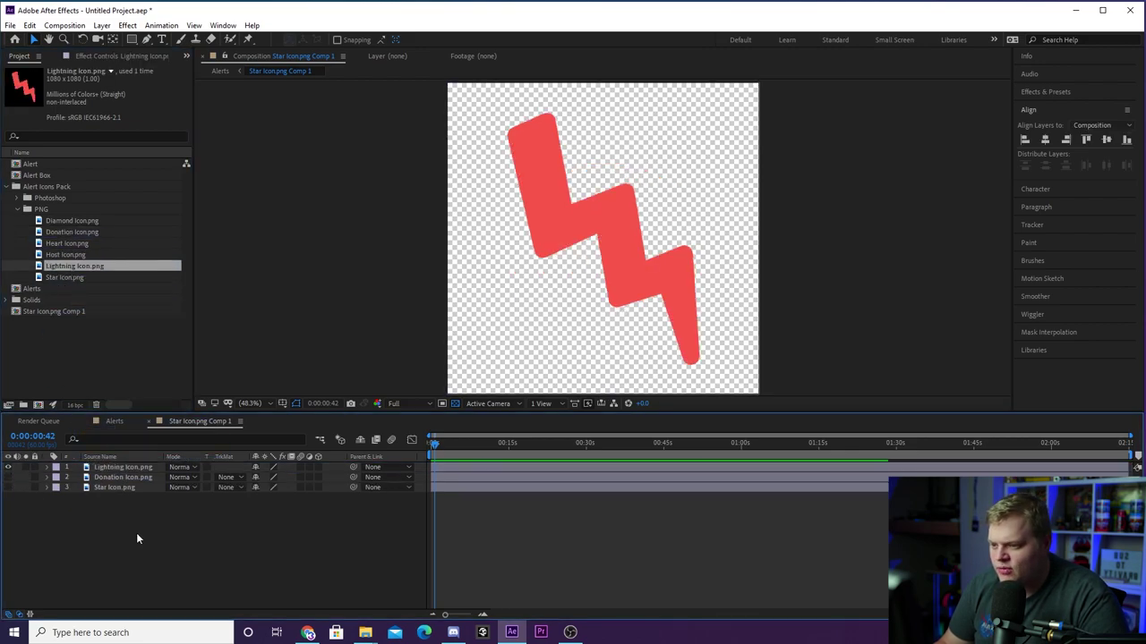
left_click(113, 422)
key("space")
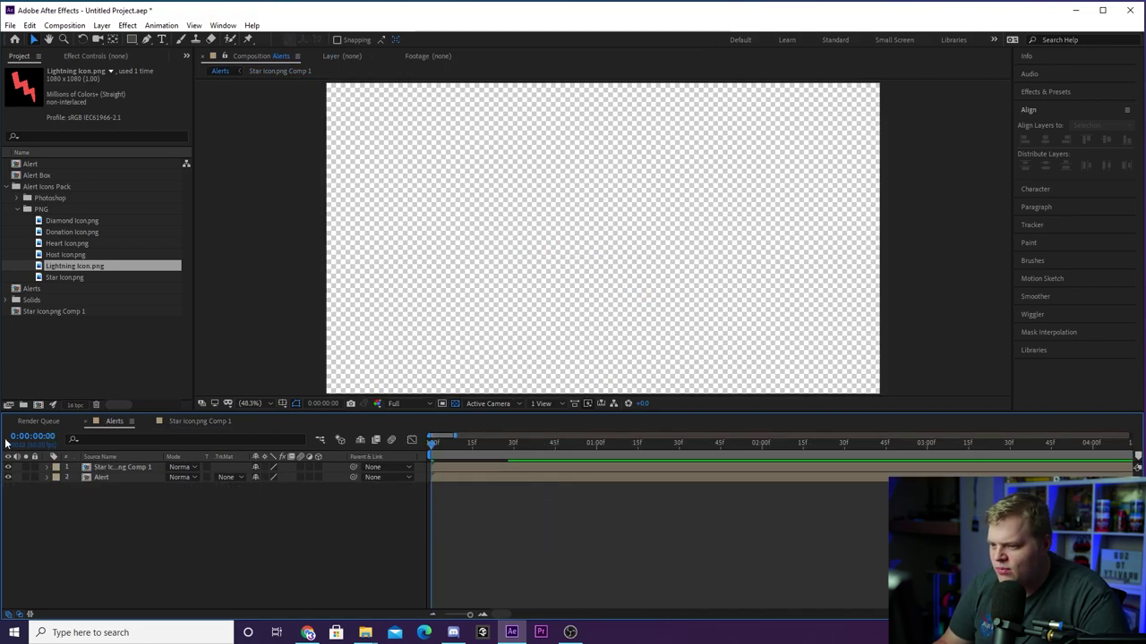